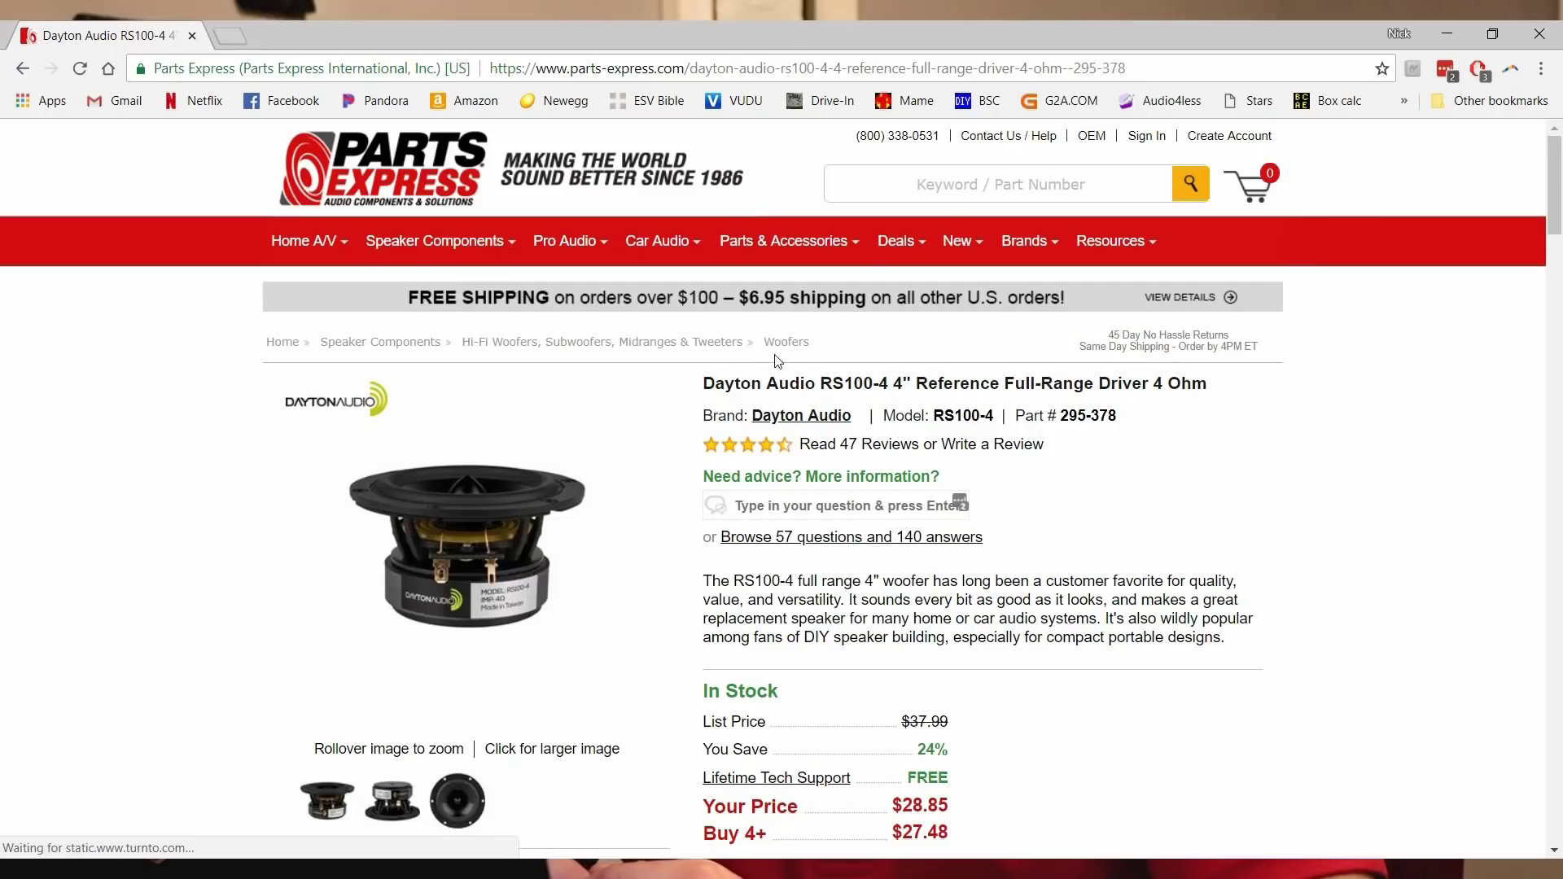
Download the 'Dayton Audio RS100-4 Graphs/FRD/ZMA Data File' zip from Manuals & Resources
scroll(732, 407, "down", 7)
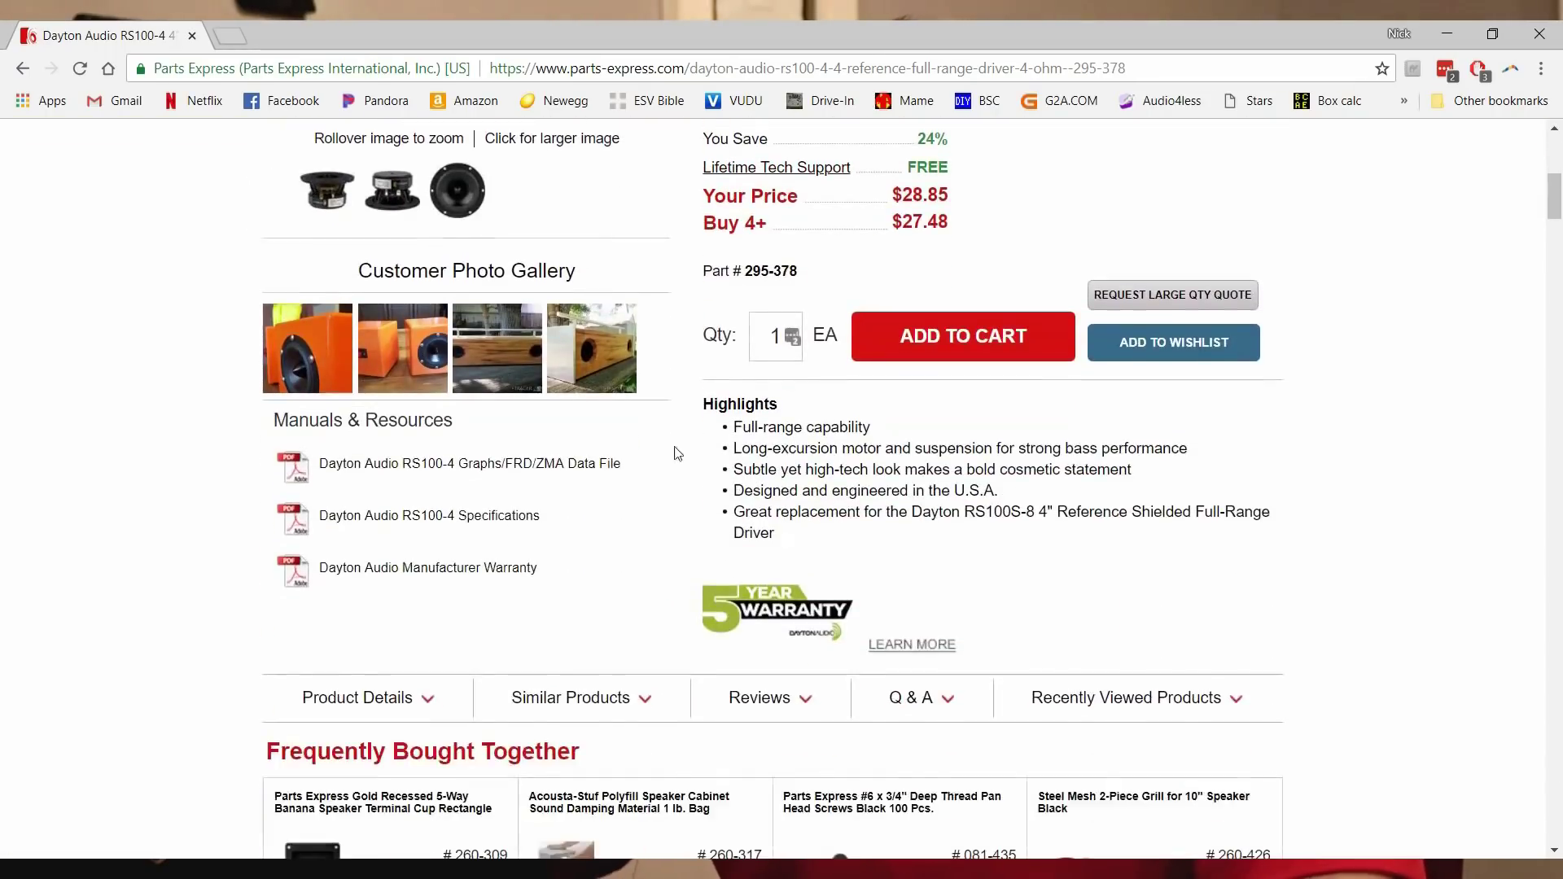
left_click(504, 464)
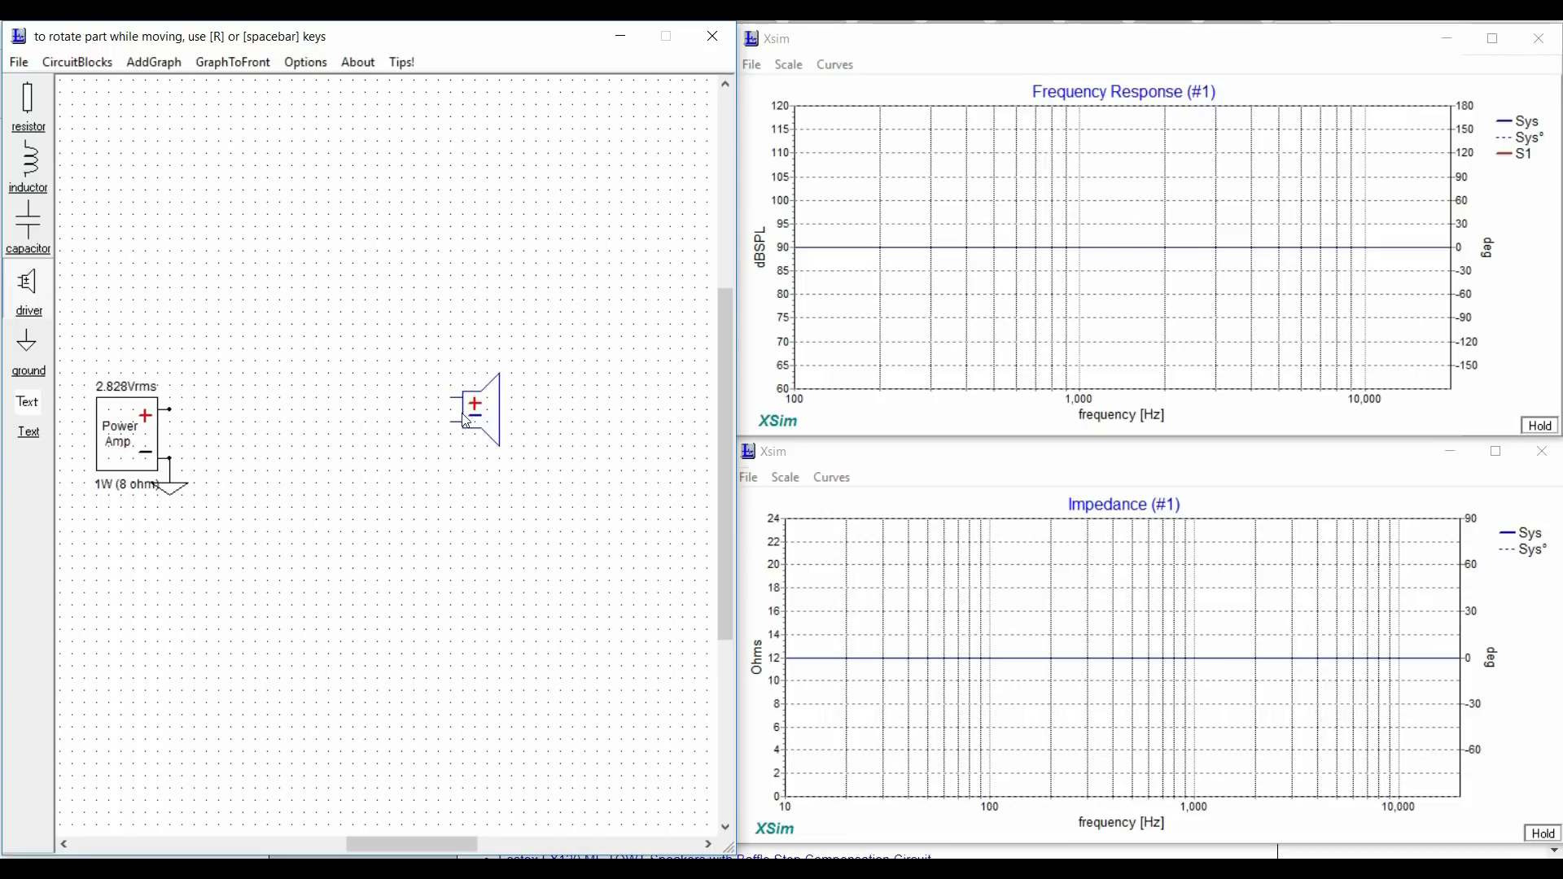
Place driver S1 on the schematic and load RS100-4.frd as its response file
left_click(520, 424)
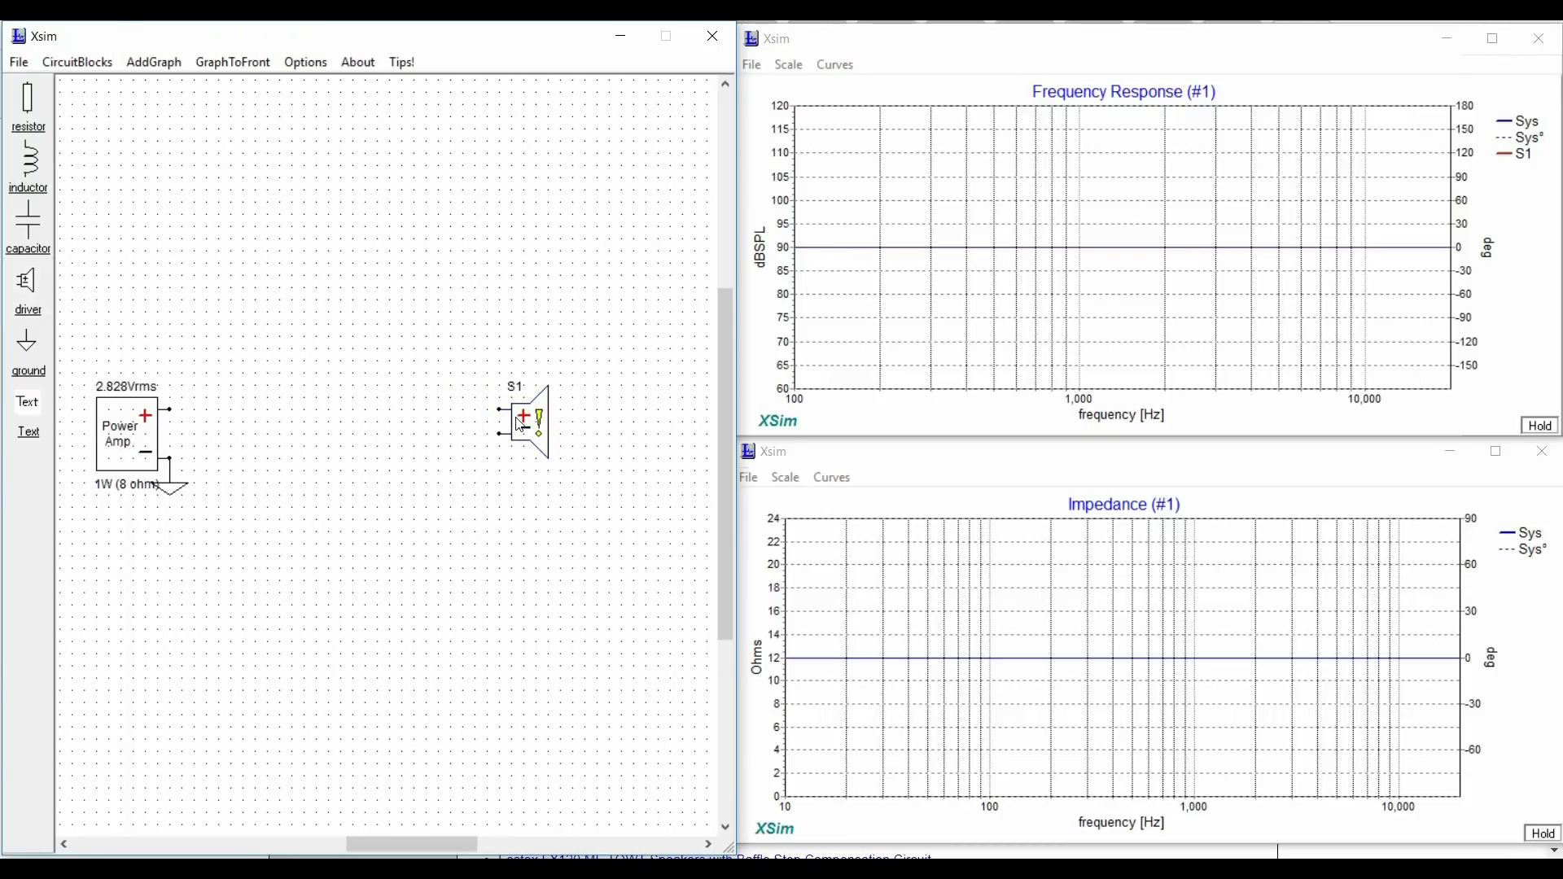
right_click(520, 425)
left_click(519, 423)
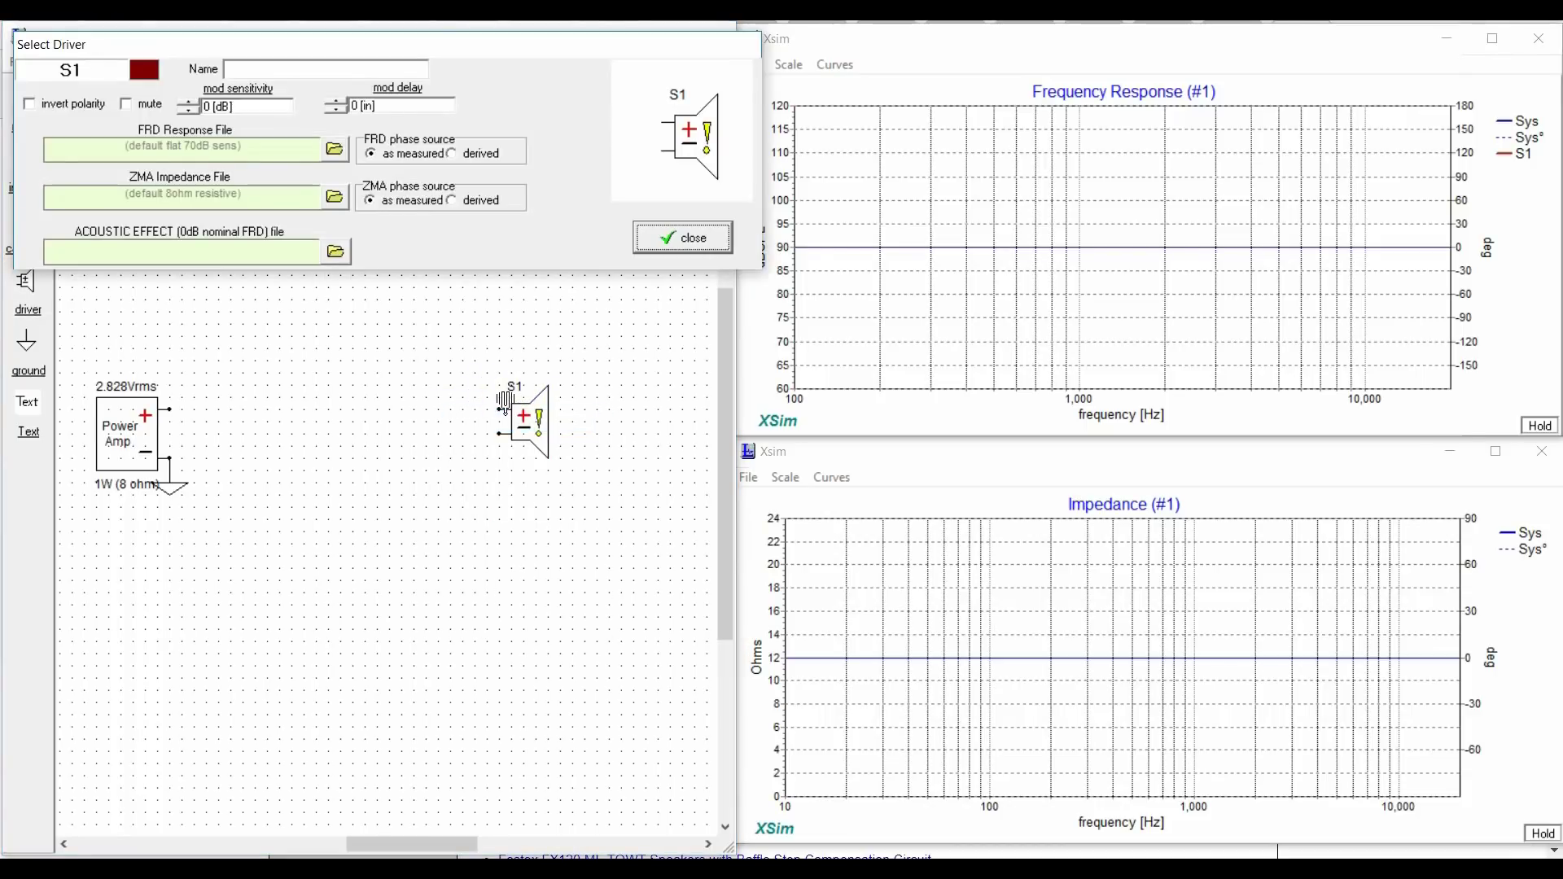
left_click(334, 149)
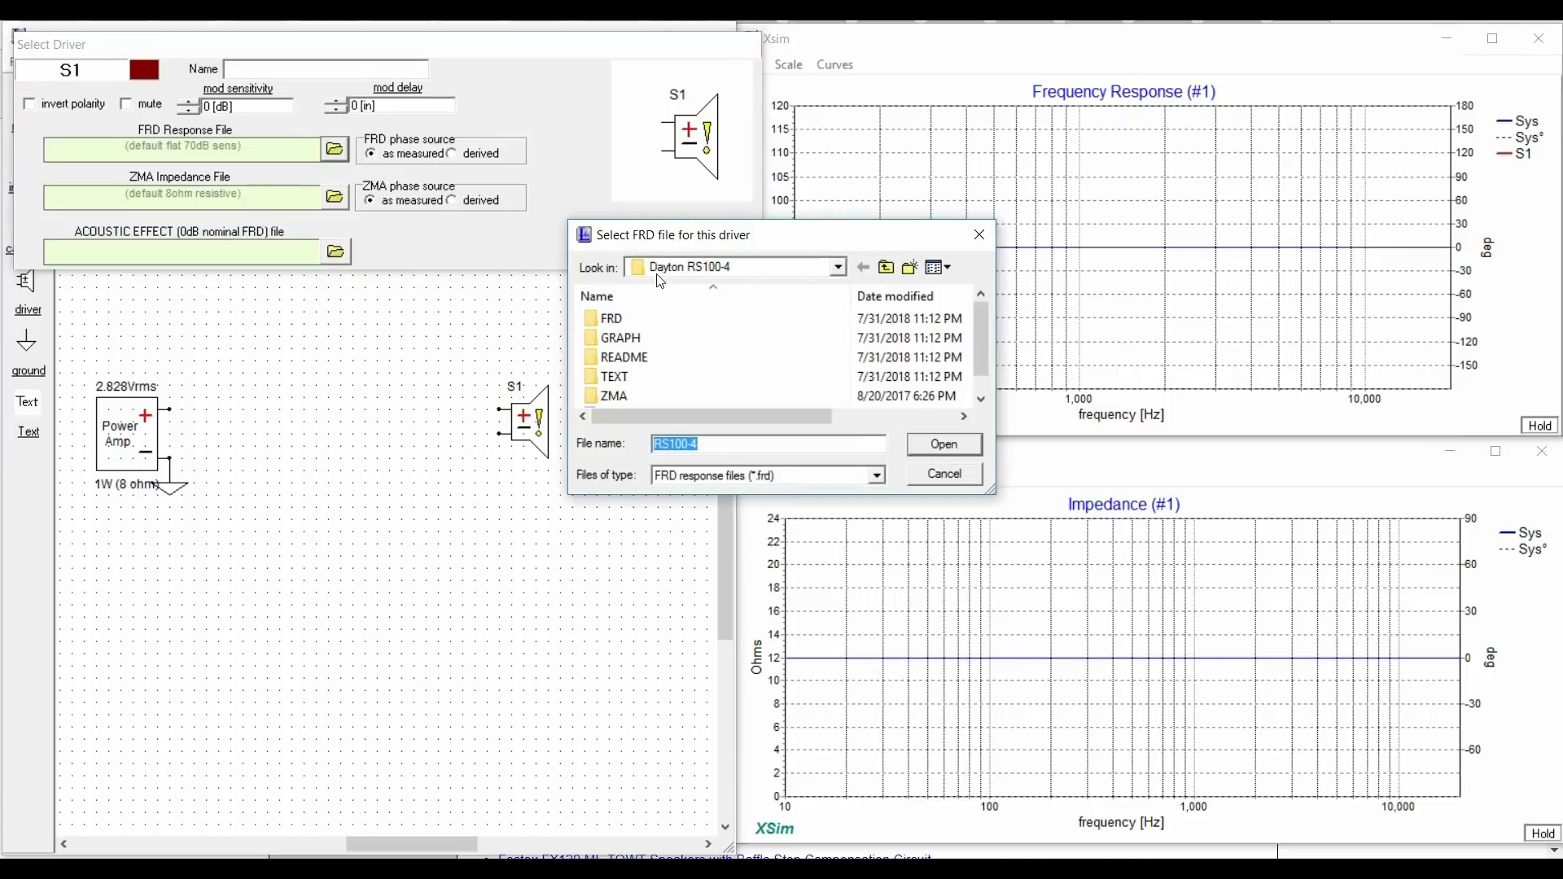
scroll(708, 382, "down", 1)
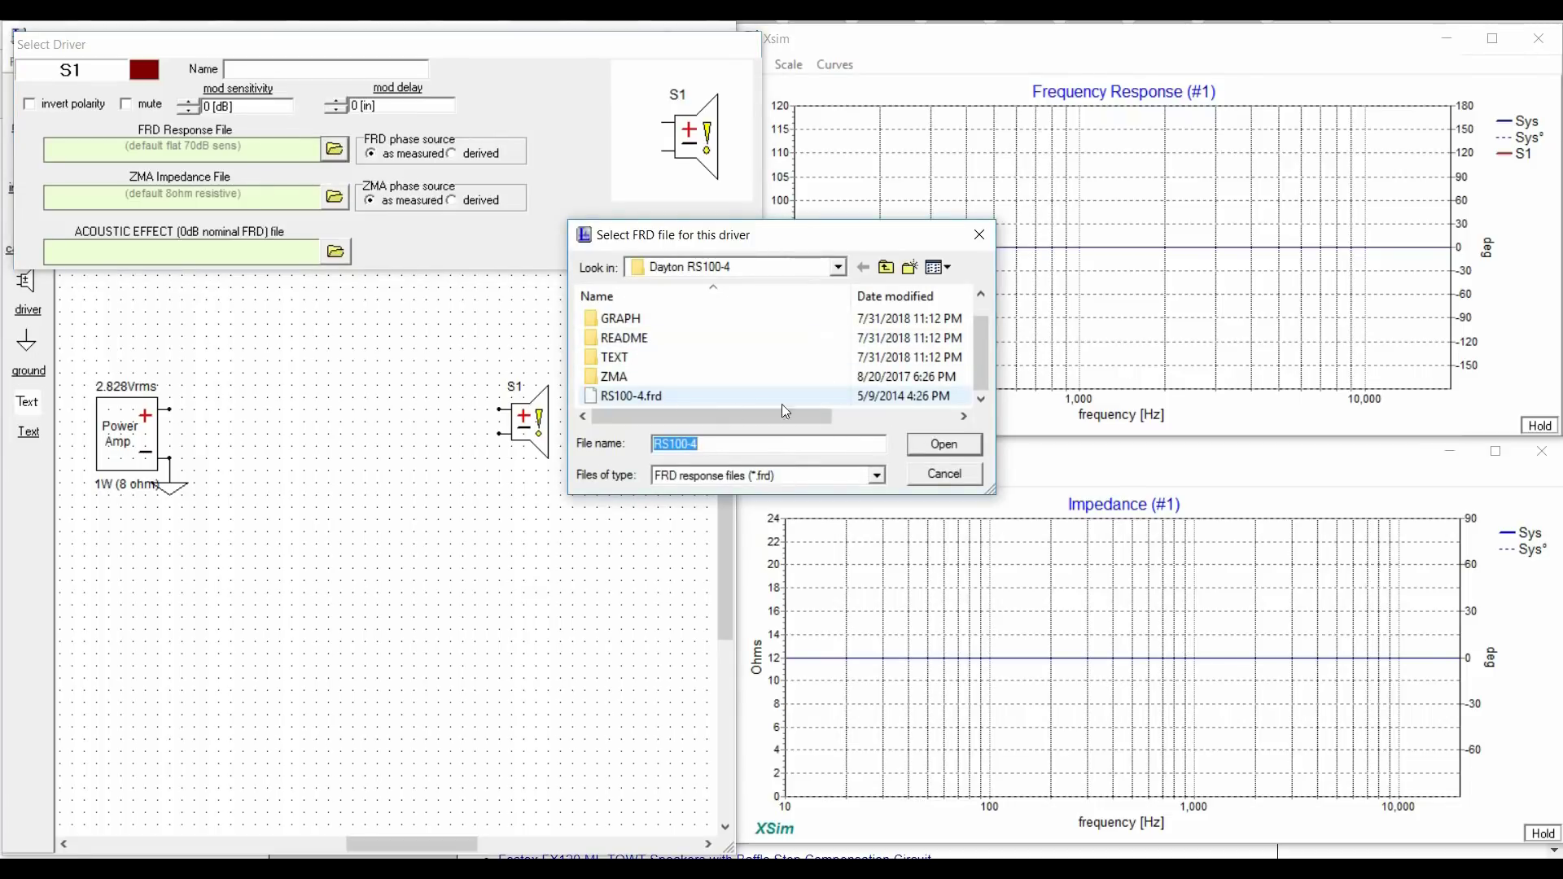
left_click(708, 396)
left_click(944, 445)
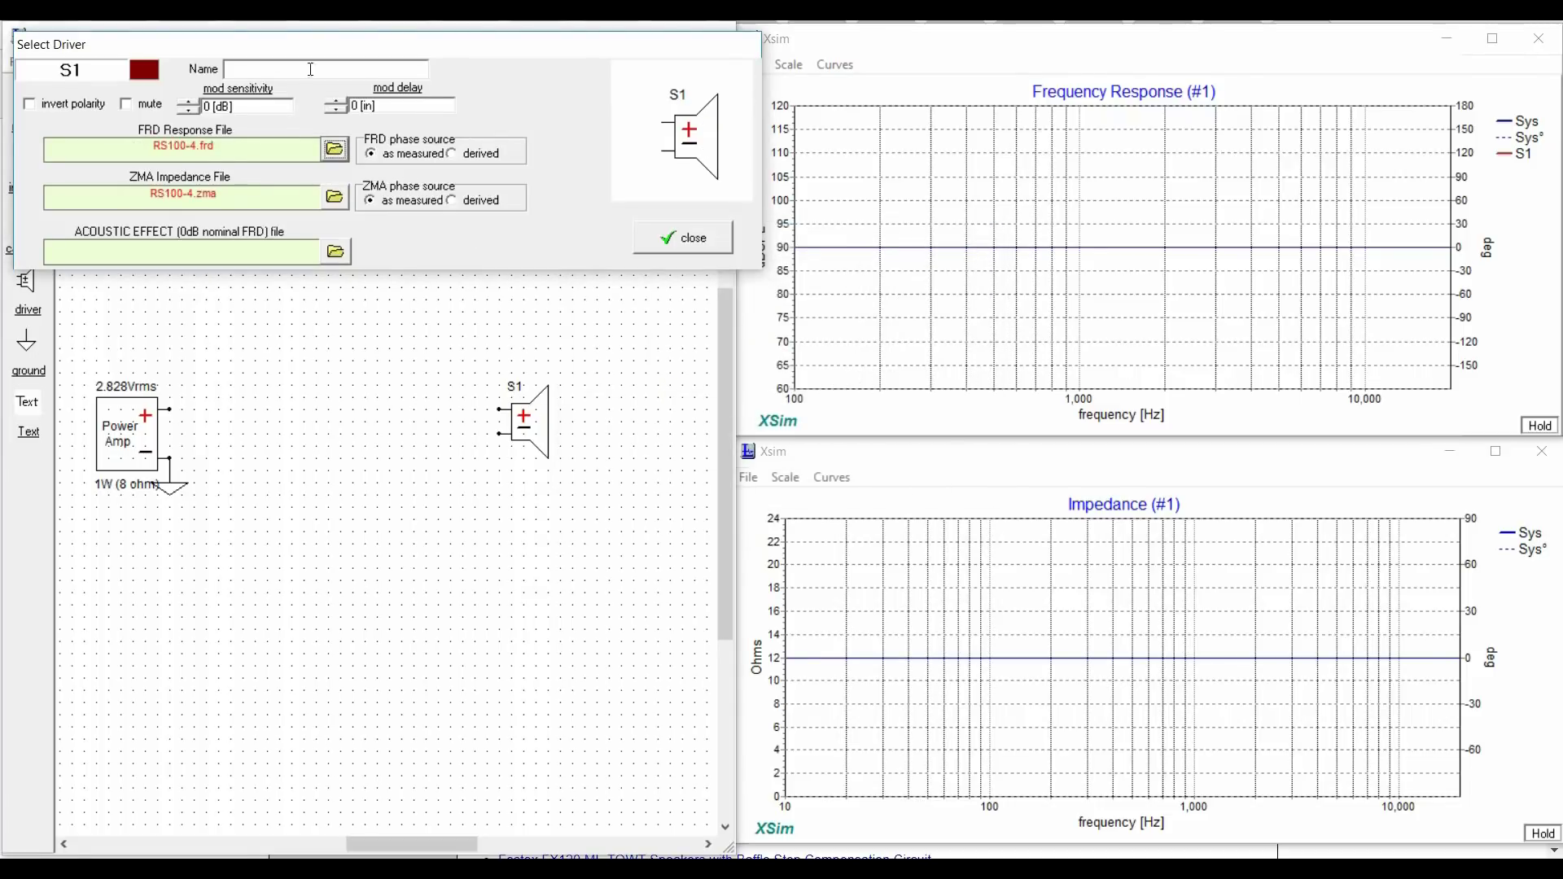
Name the driver RS100-4
left_click(312, 67)
type("RS100-2")
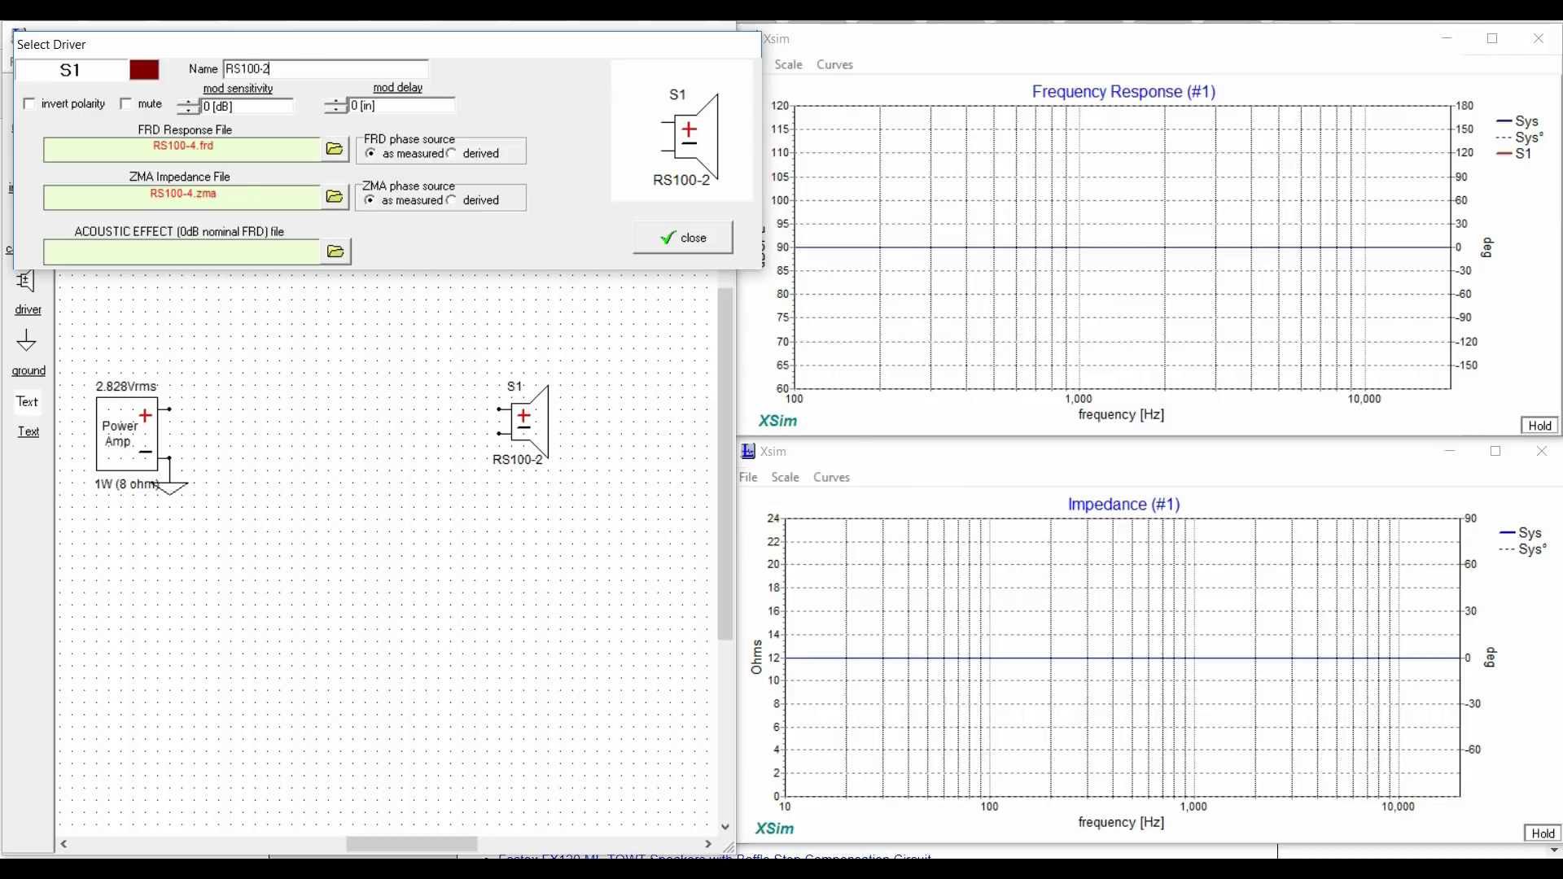
key("BackSpace")
type("4")
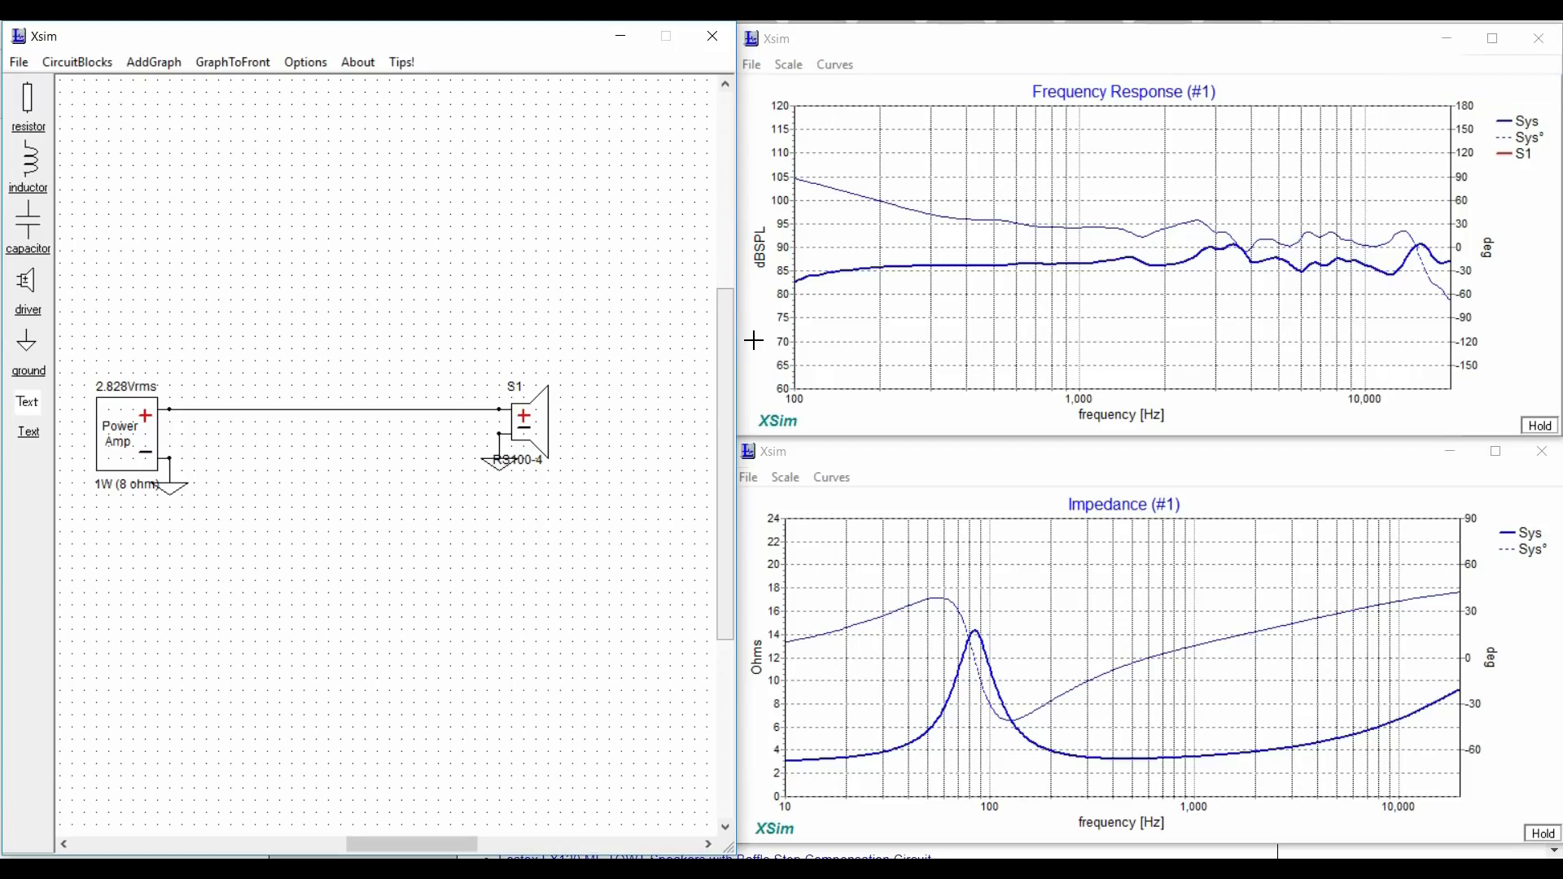
Replace the amp-to-driver wire with a 1 mH inductor L1 wired from amp + to S1 +
left_click(262, 410)
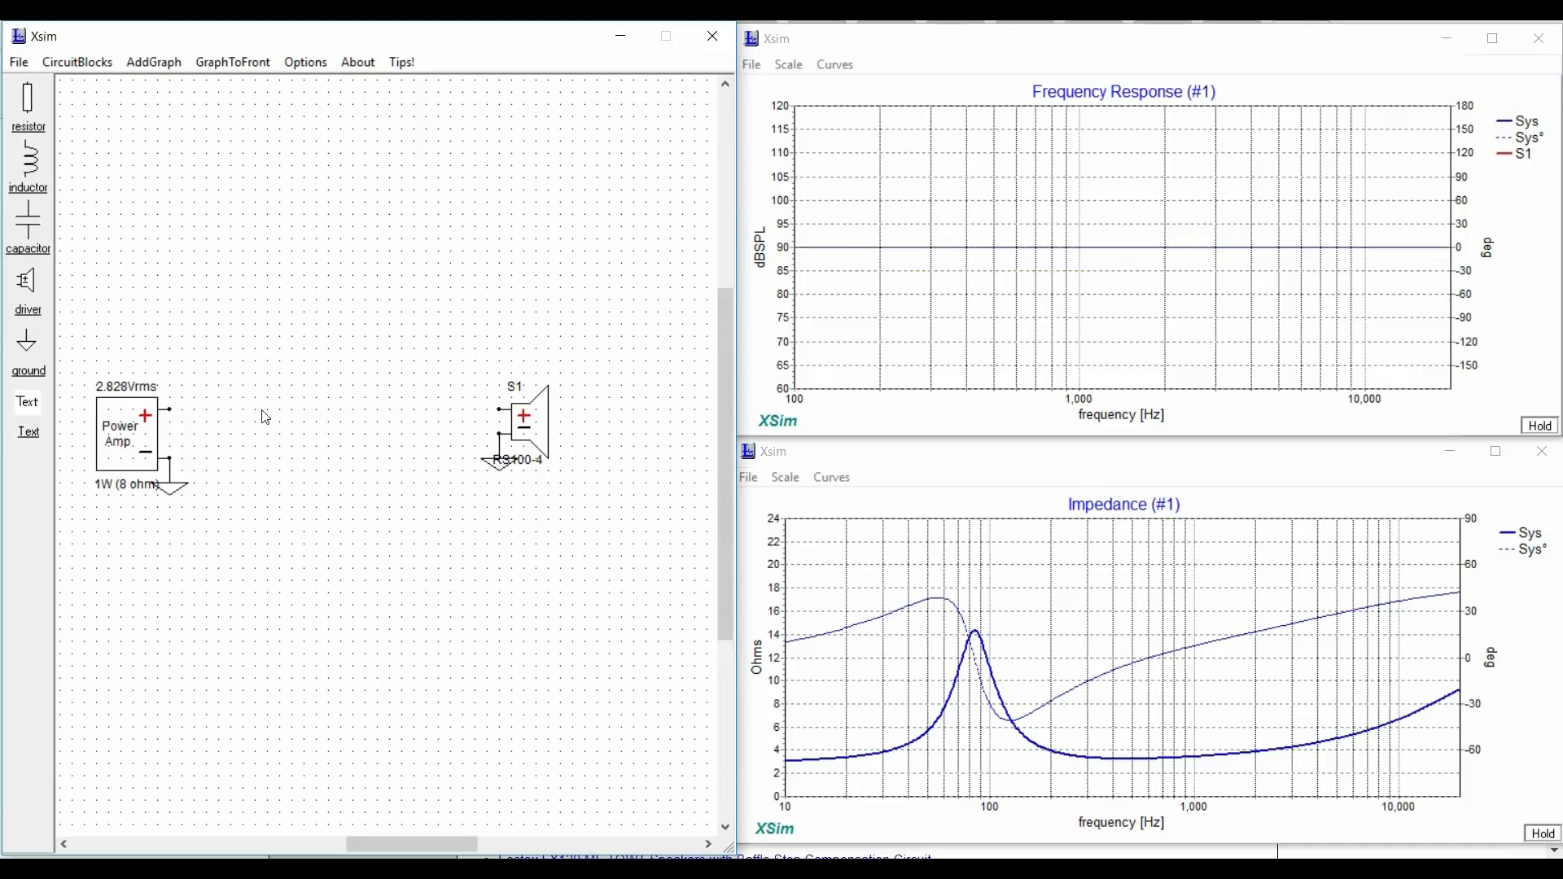
left_click_drag(45, 175, 265, 413)
left_click_drag(169, 409, 232, 410)
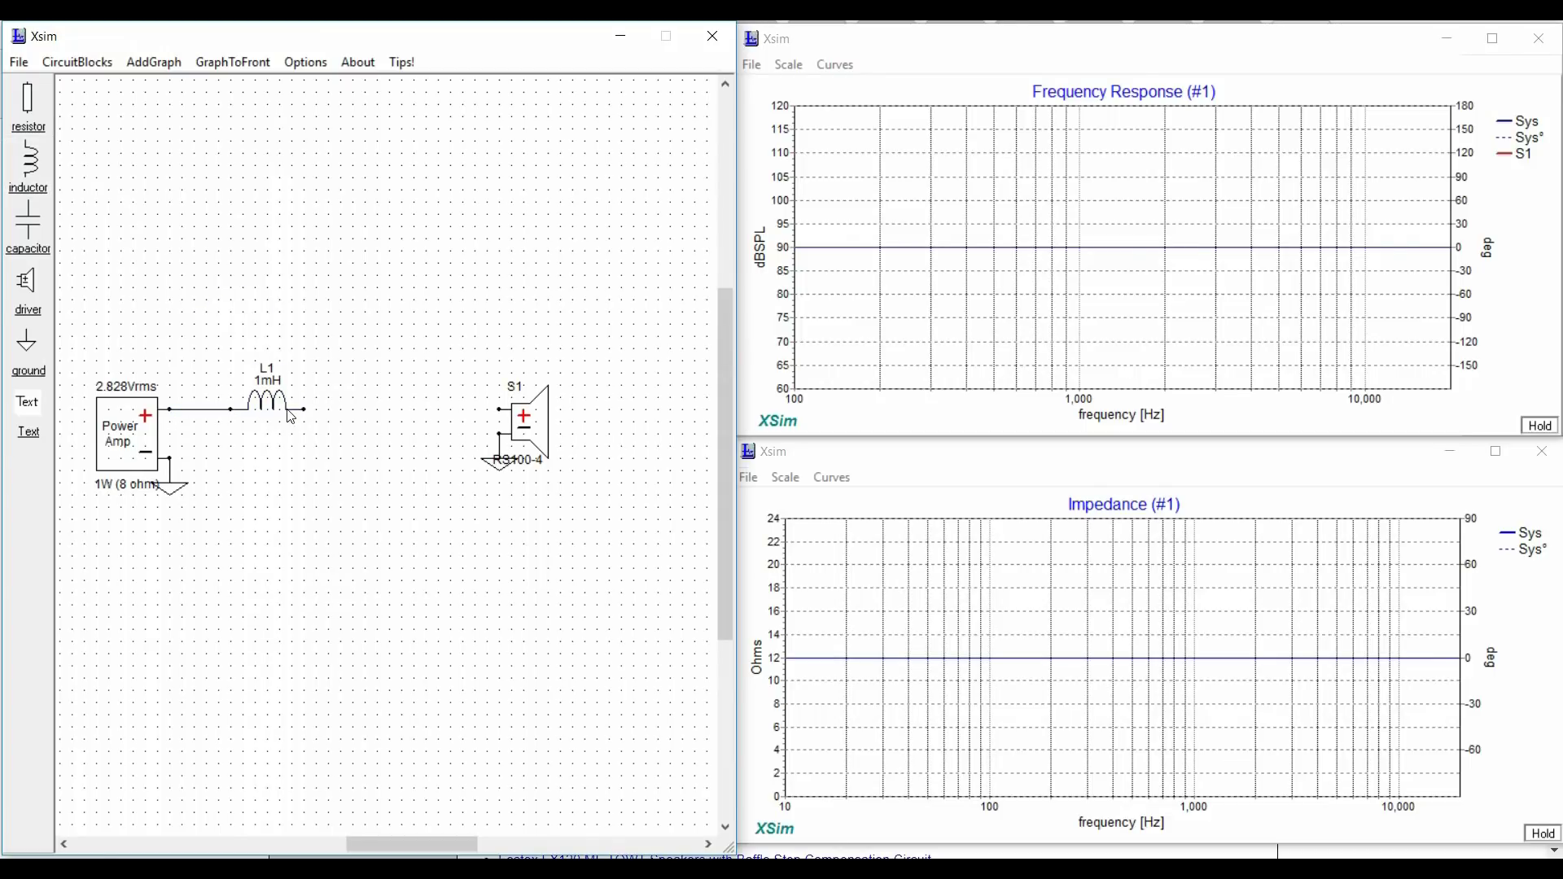
left_click_drag(315, 419, 505, 420)
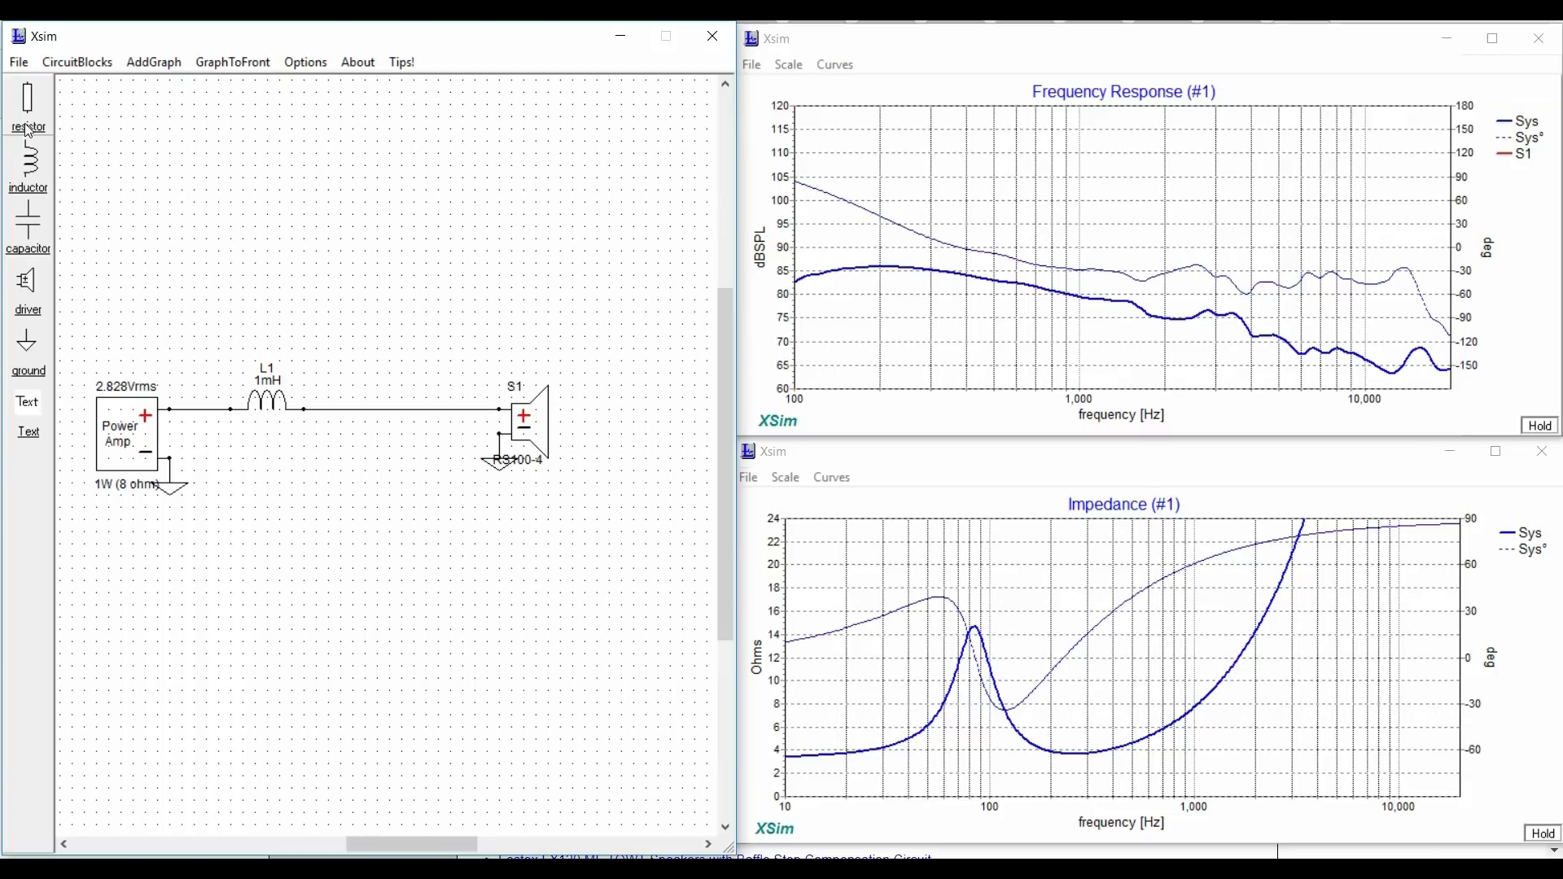
left_click(32, 97)
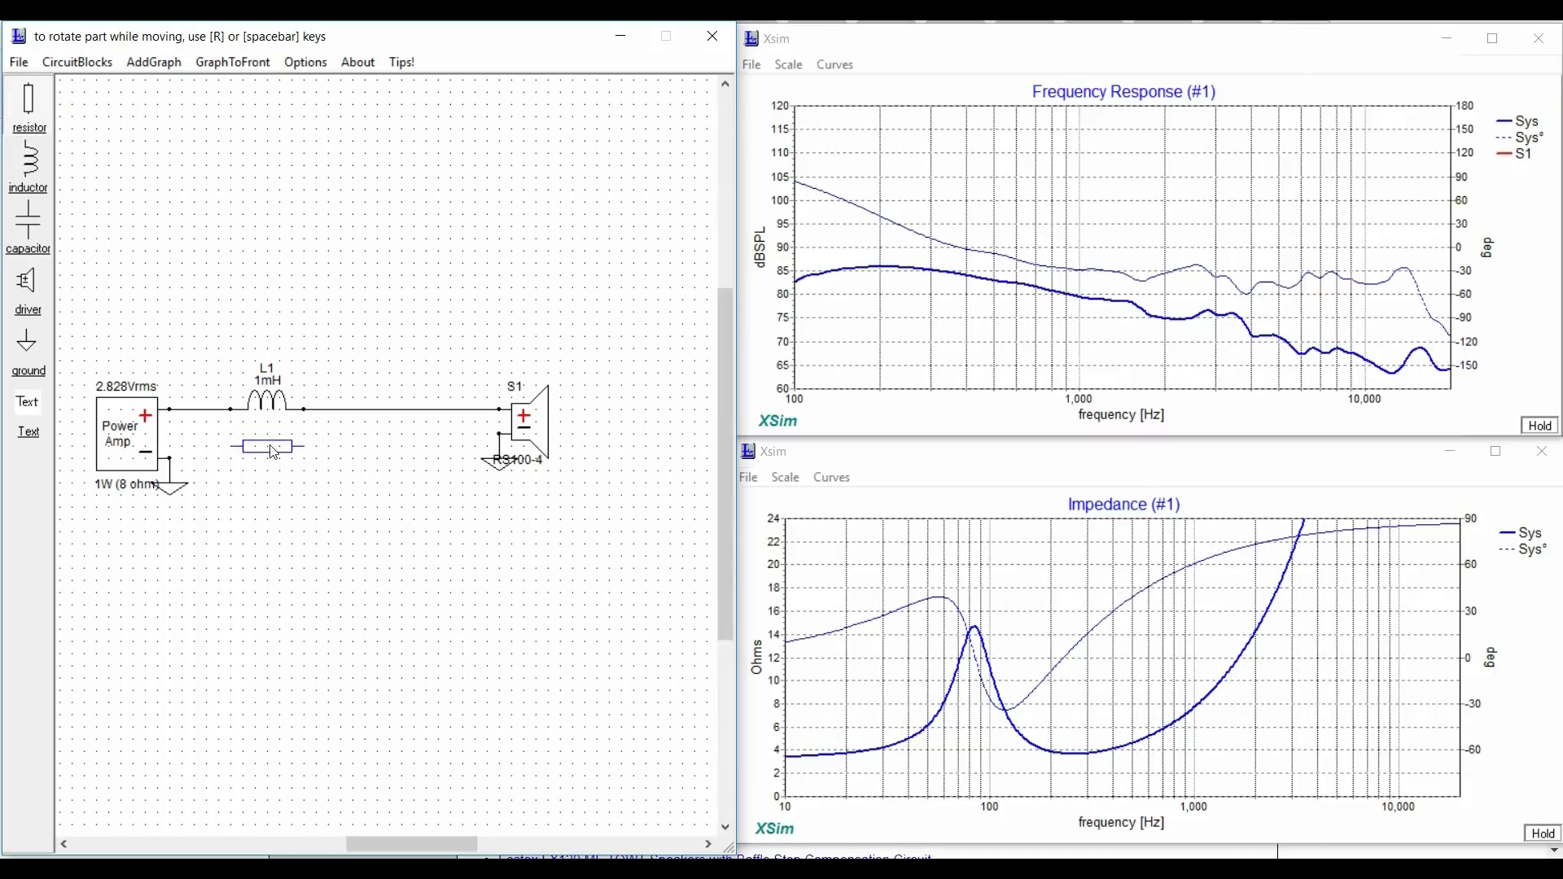
Place the 10 Ω resistor R1 below L1 and wire both its ends across L1
left_click(273, 451)
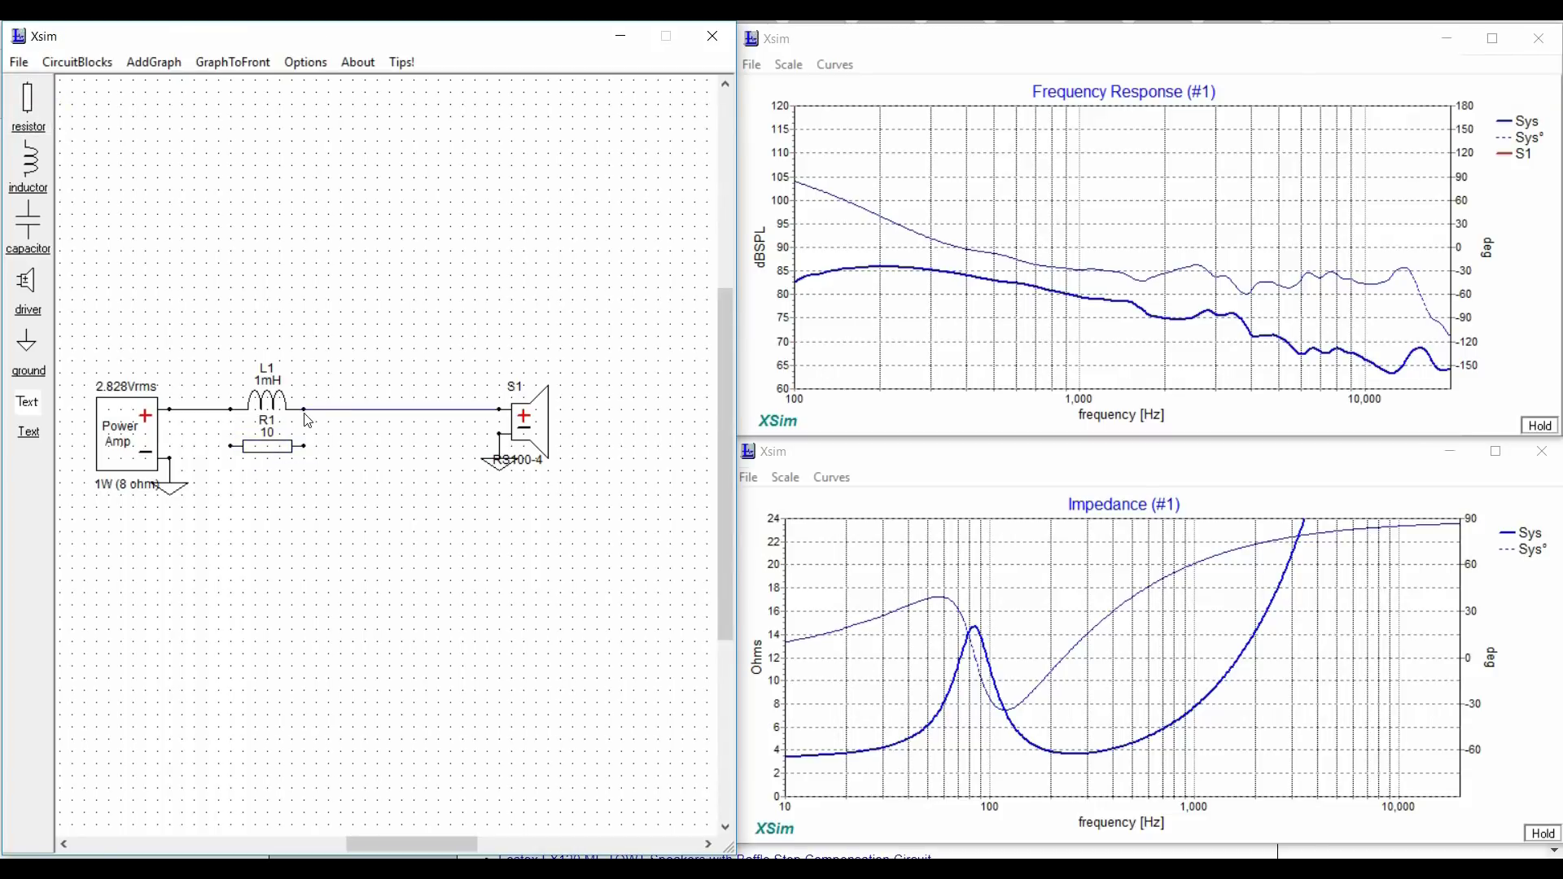
left_click(308, 419)
left_click_drag(307, 416, 306, 453)
left_click(306, 453)
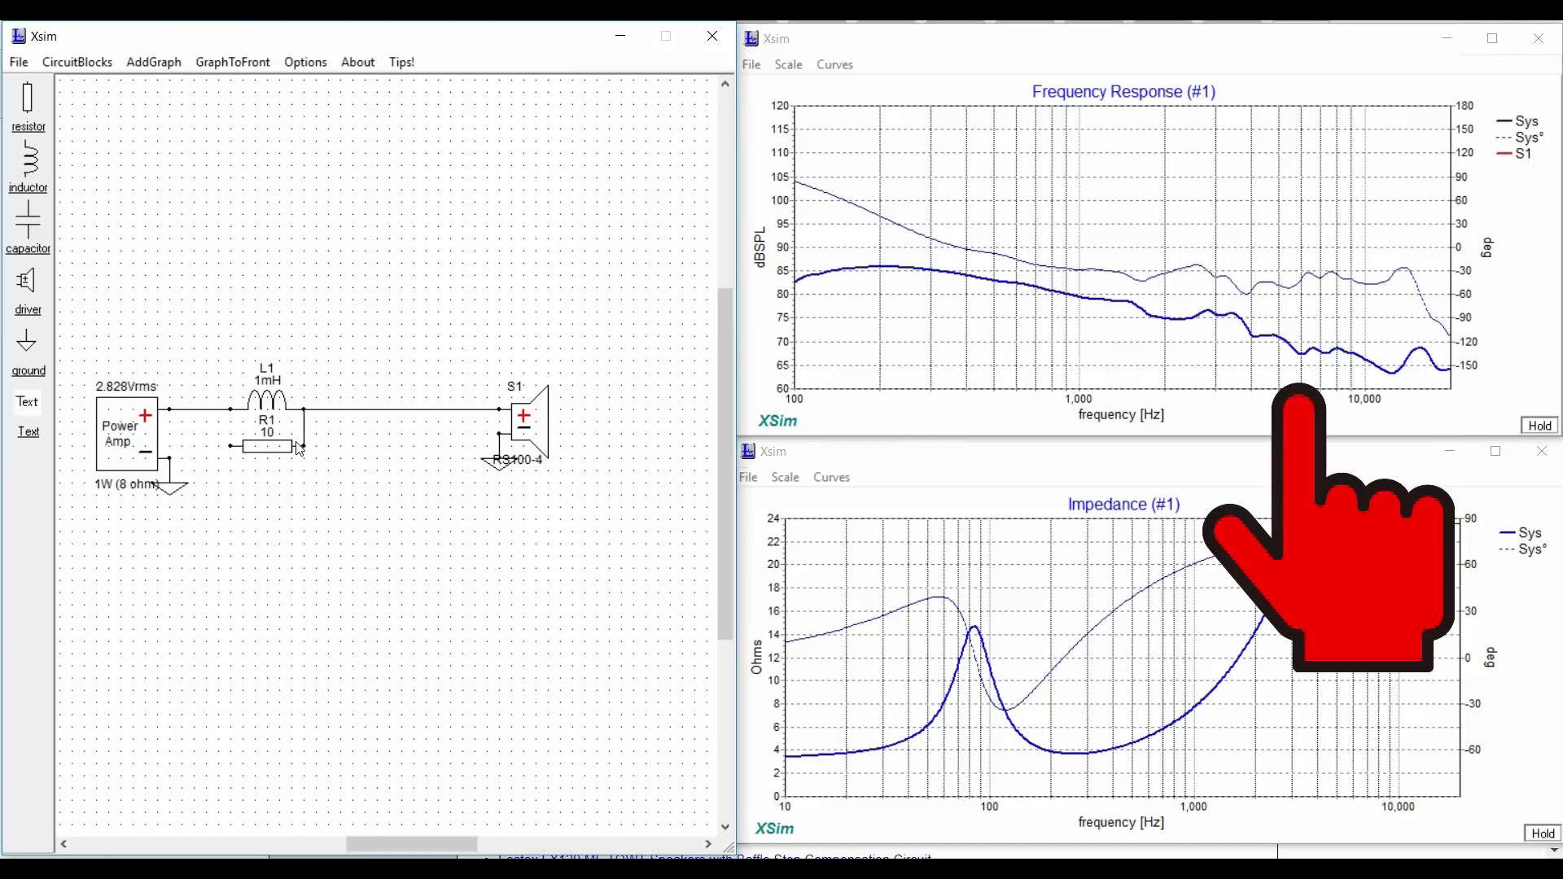
left_click_drag(233, 414, 236, 448)
left_click(234, 447)
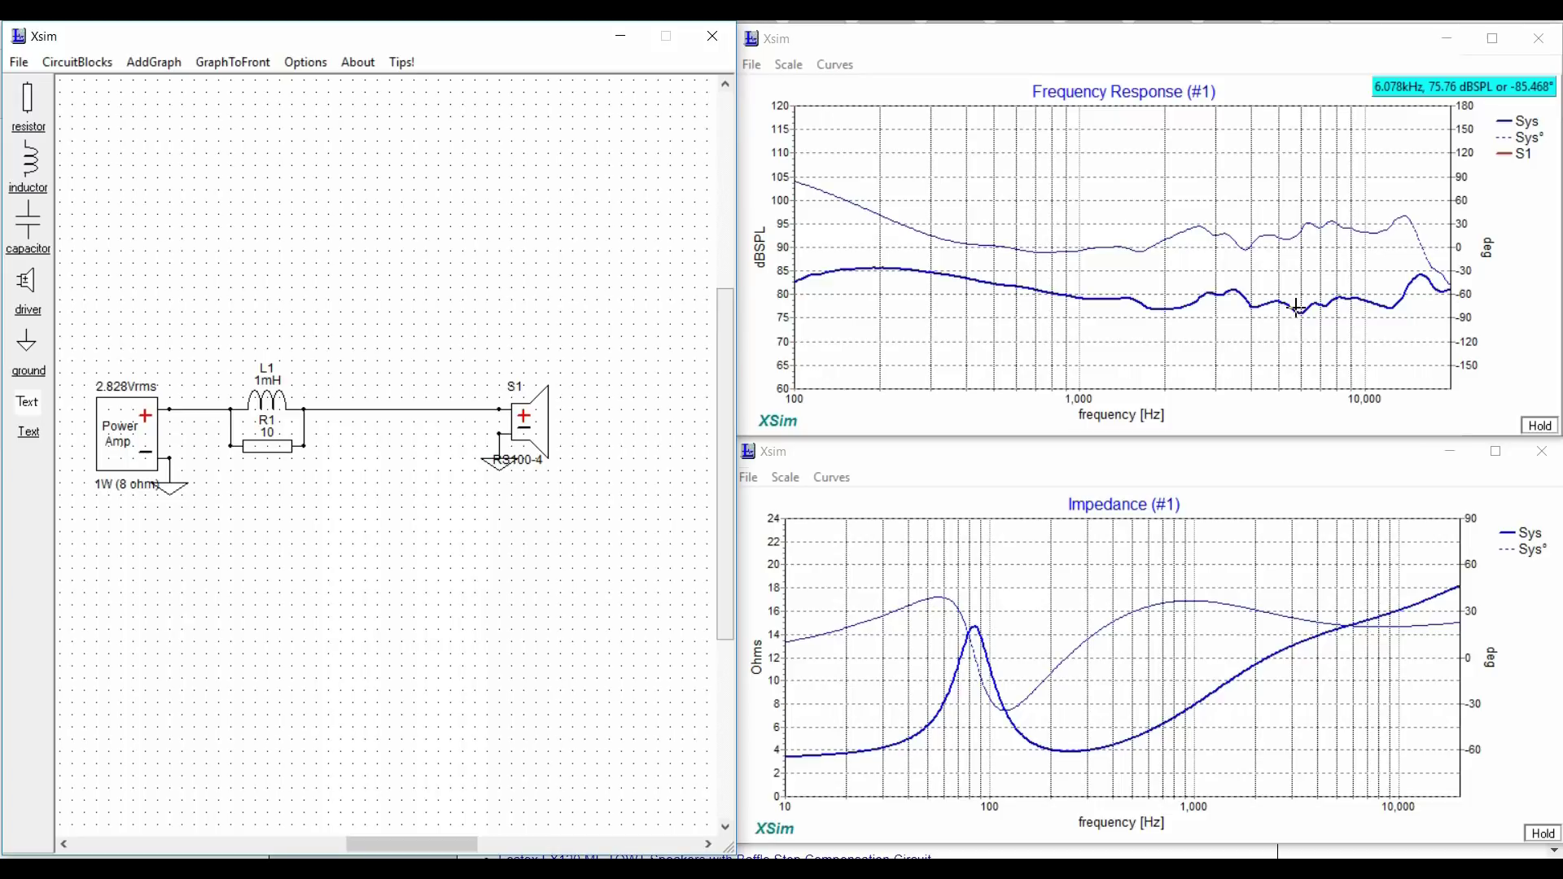
right_click(271, 389)
Tune L1 through trial values up to 1.27 mH, then leave it at 1 mH and close
left_click(272, 395)
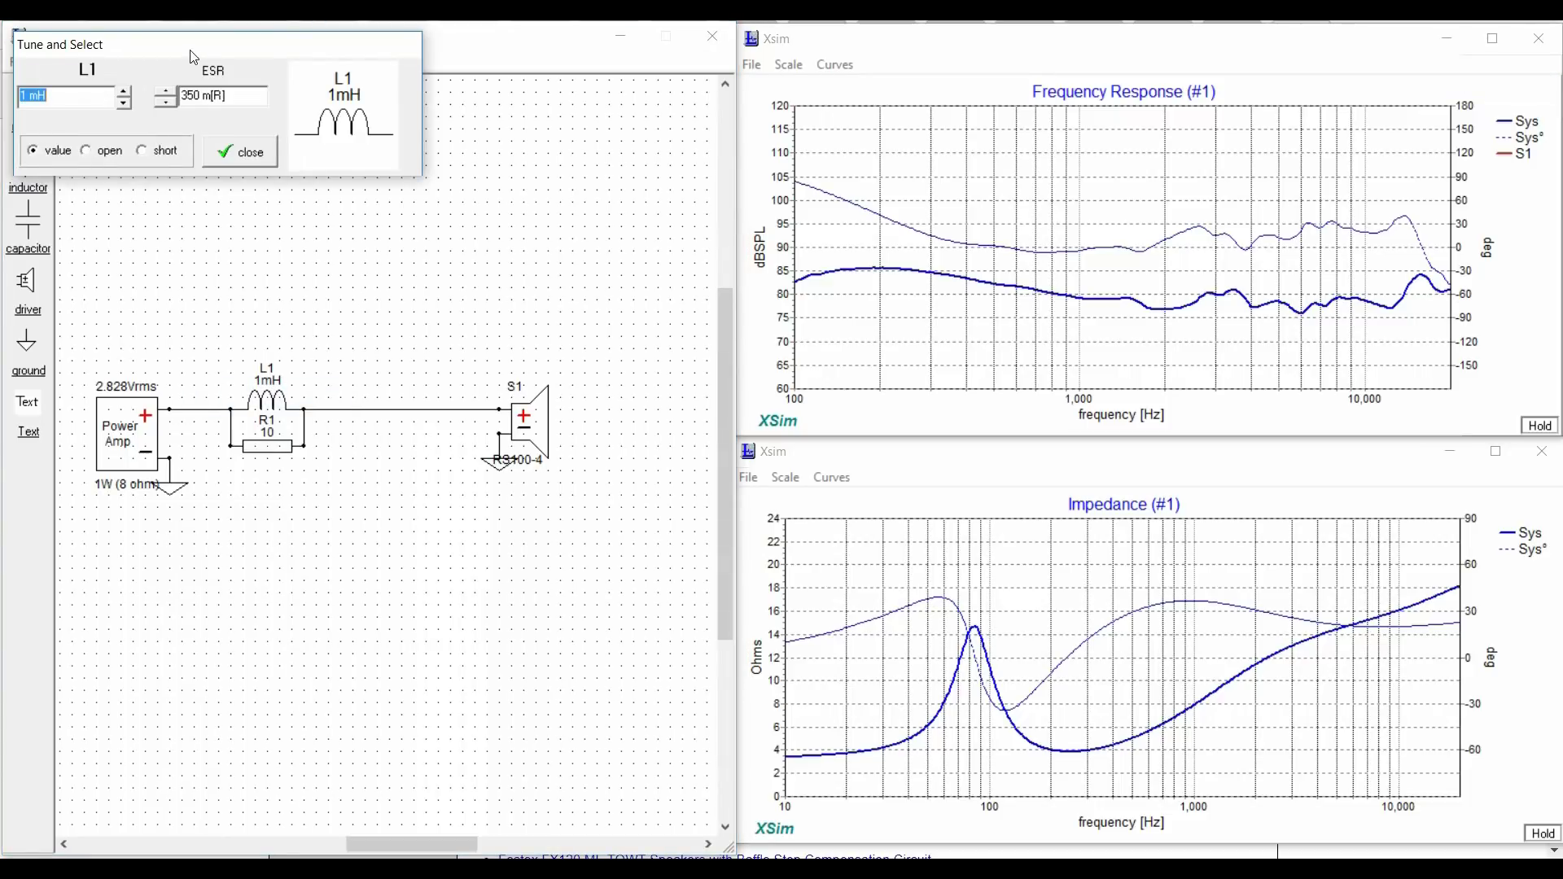
left_click_drag(192, 52, 363, 82)
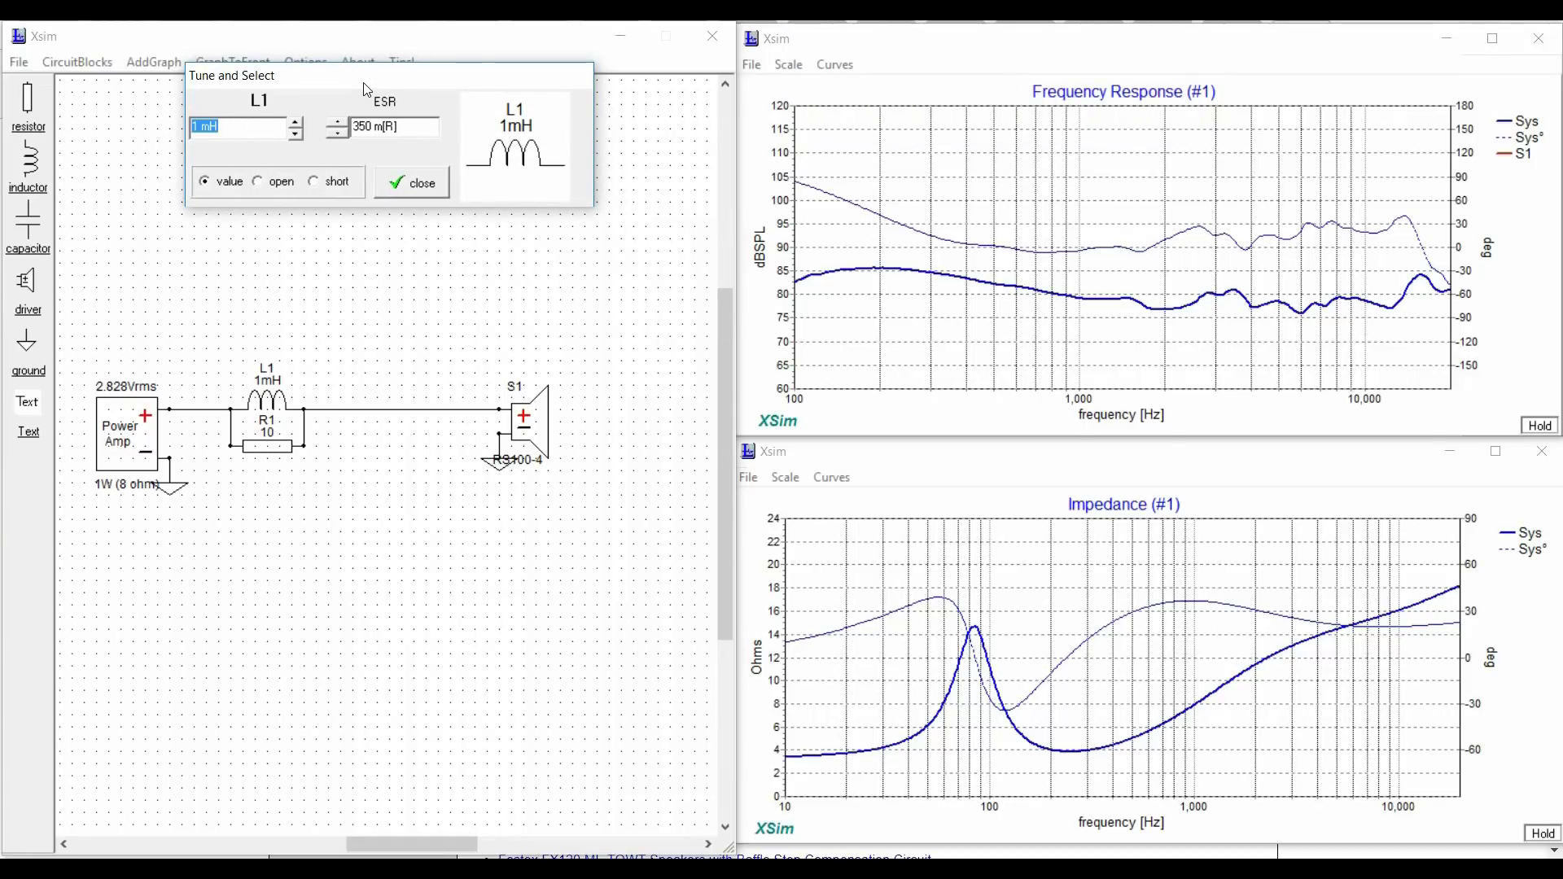
left_click(293, 120)
left_click(293, 121)
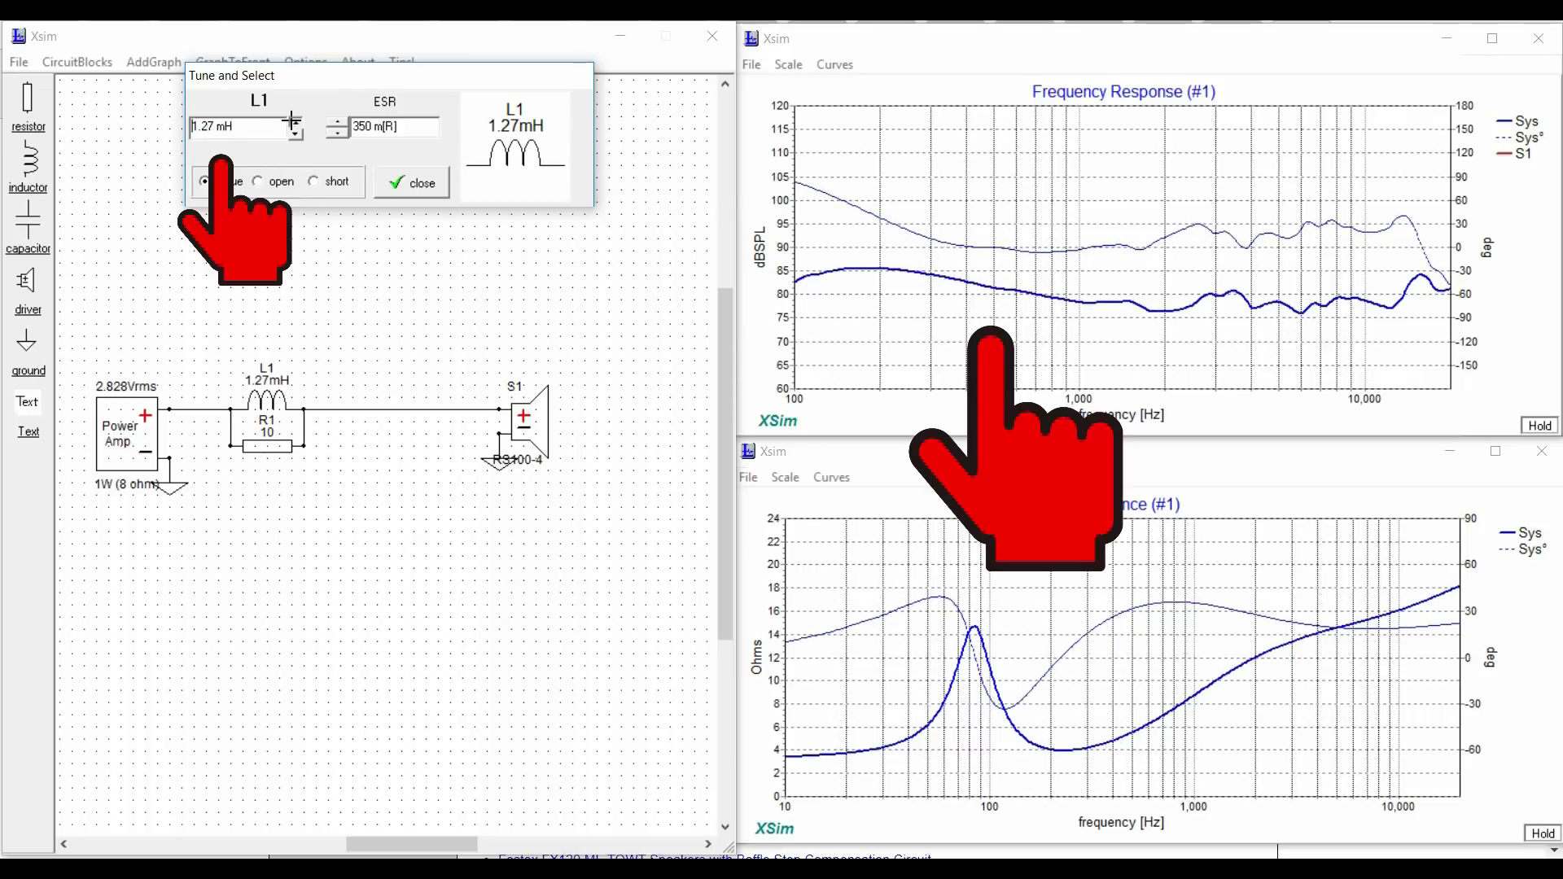
left_click(293, 121)
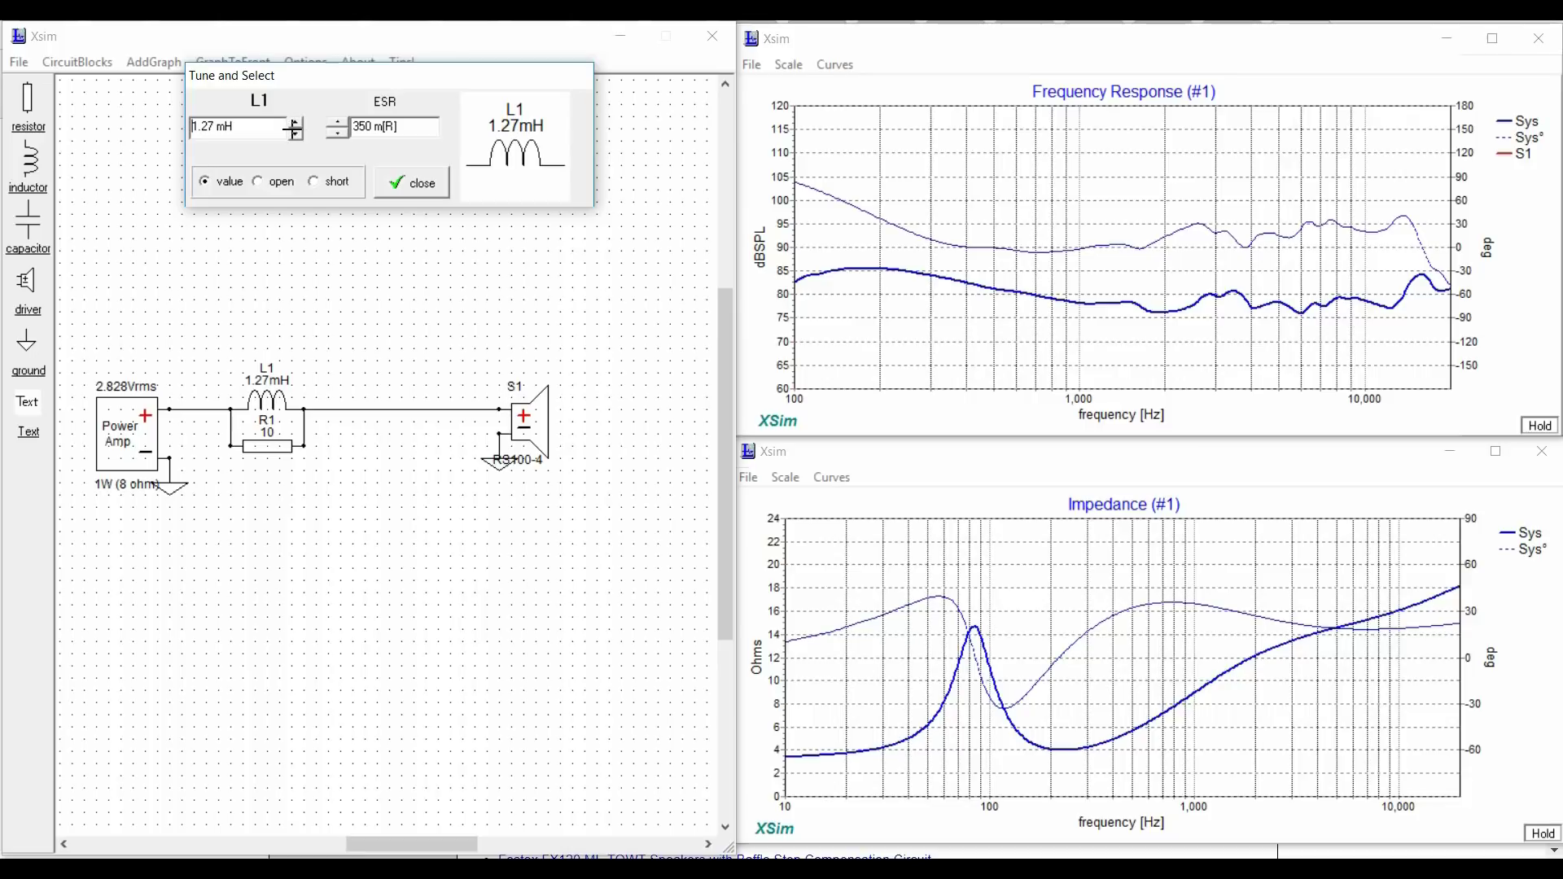
left_click(293, 132)
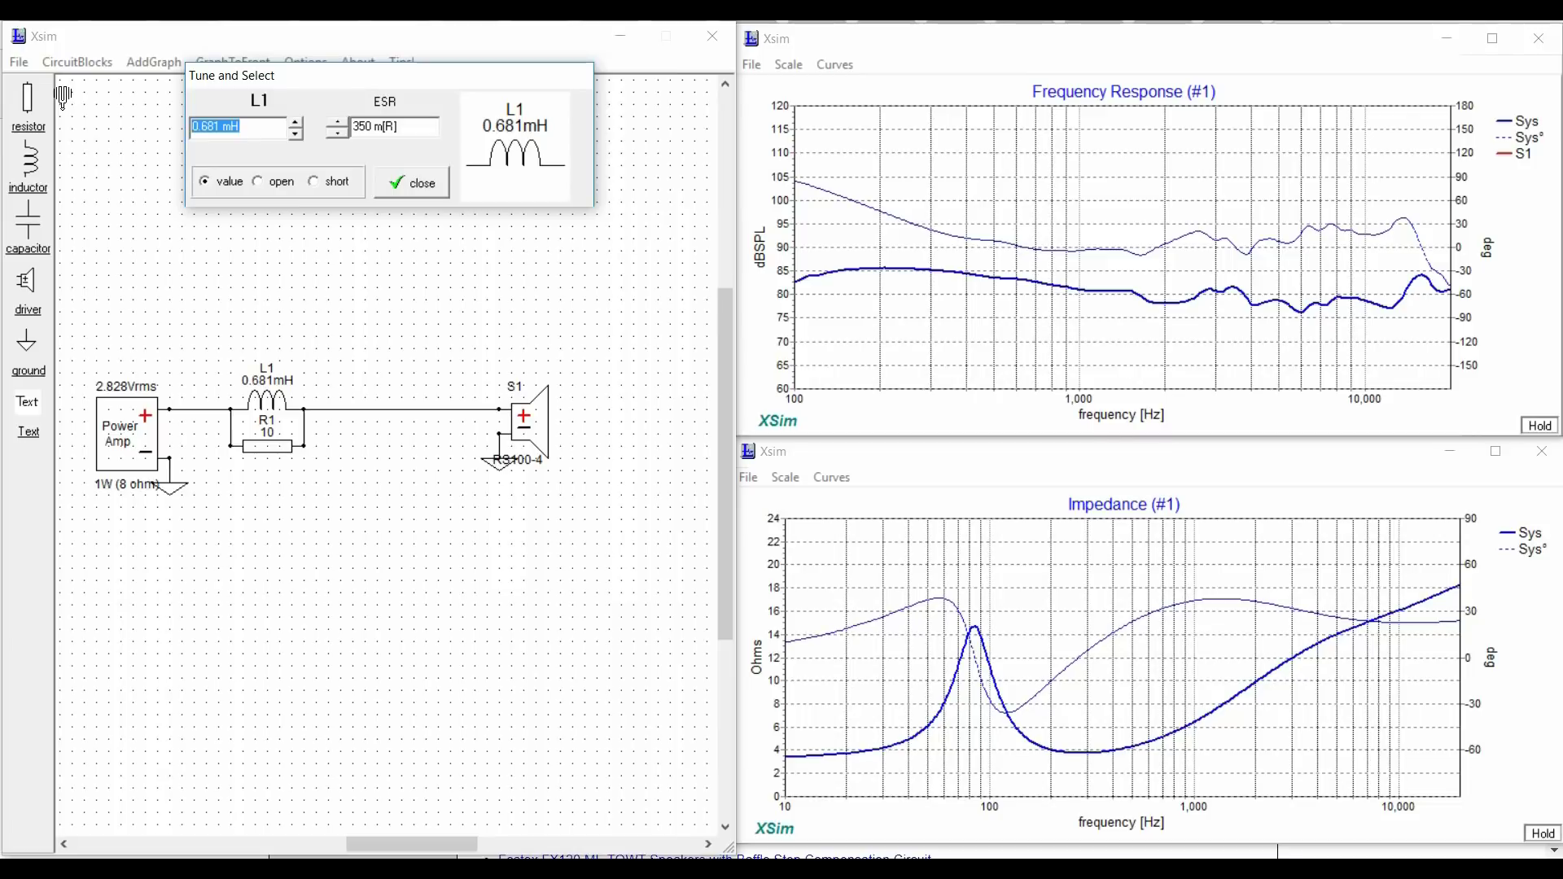
left_click(383, 182)
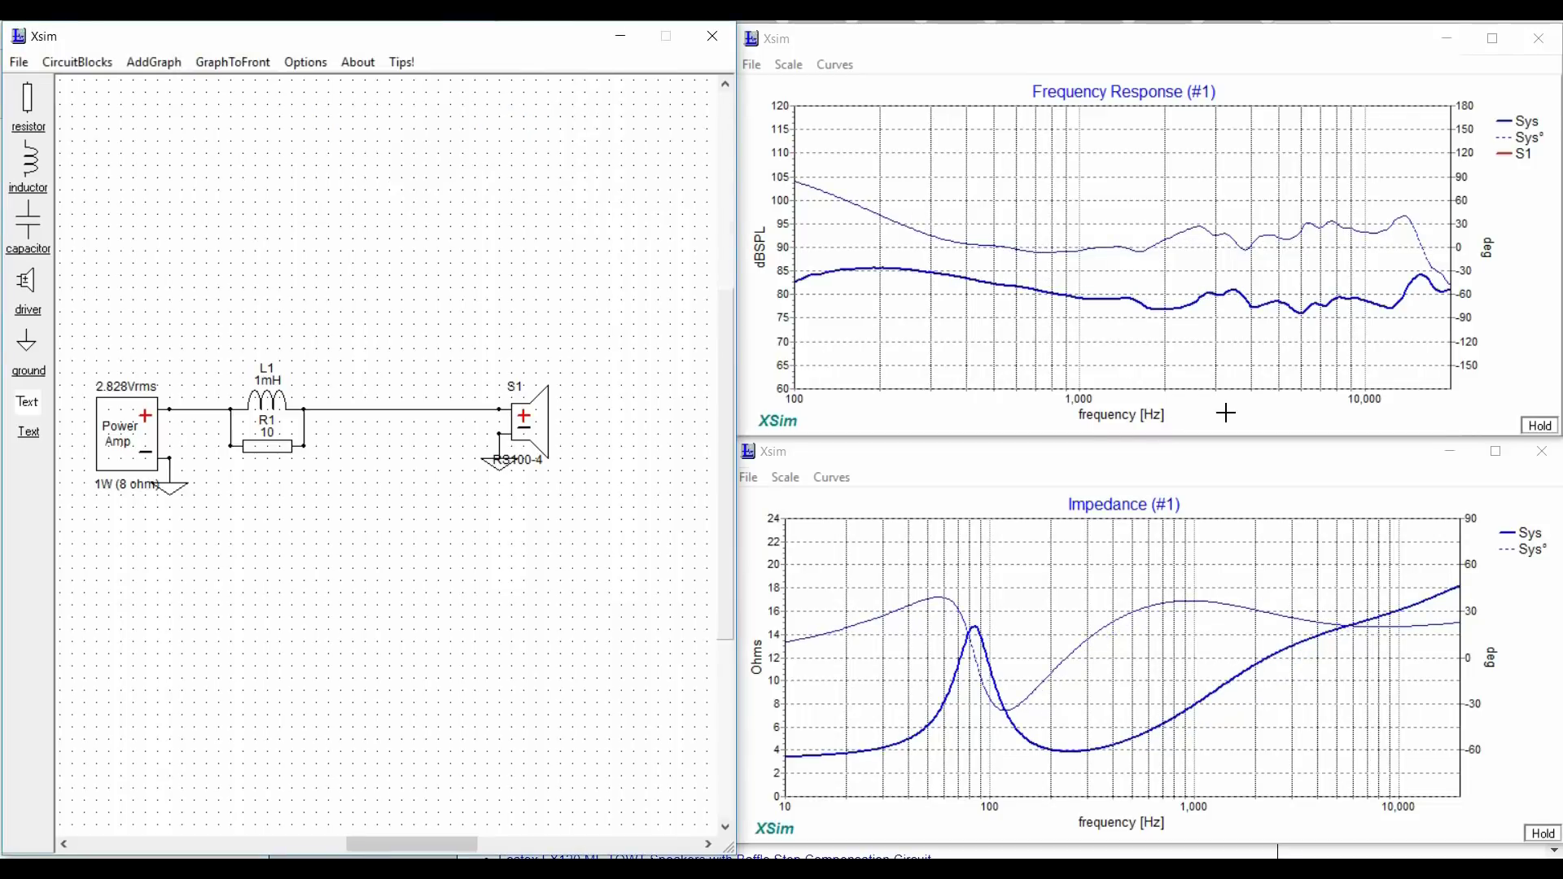
Tune R1 up to 16 Ω, then step it back down to 10 Ω
right_click(271, 450)
left_click(248, 441)
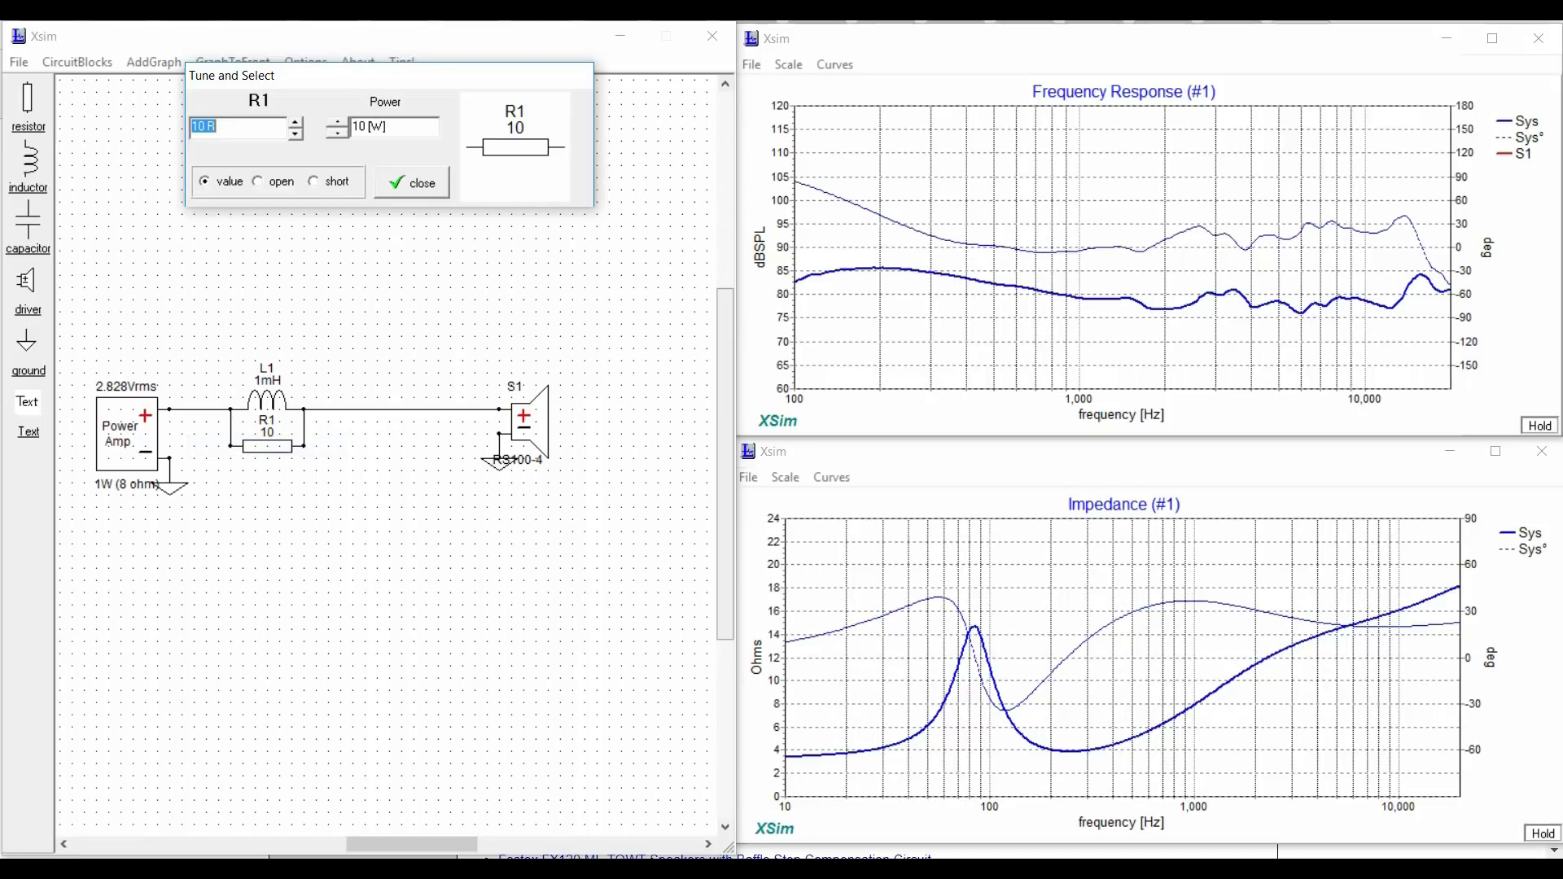
left_click(293, 121)
left_click(293, 121)
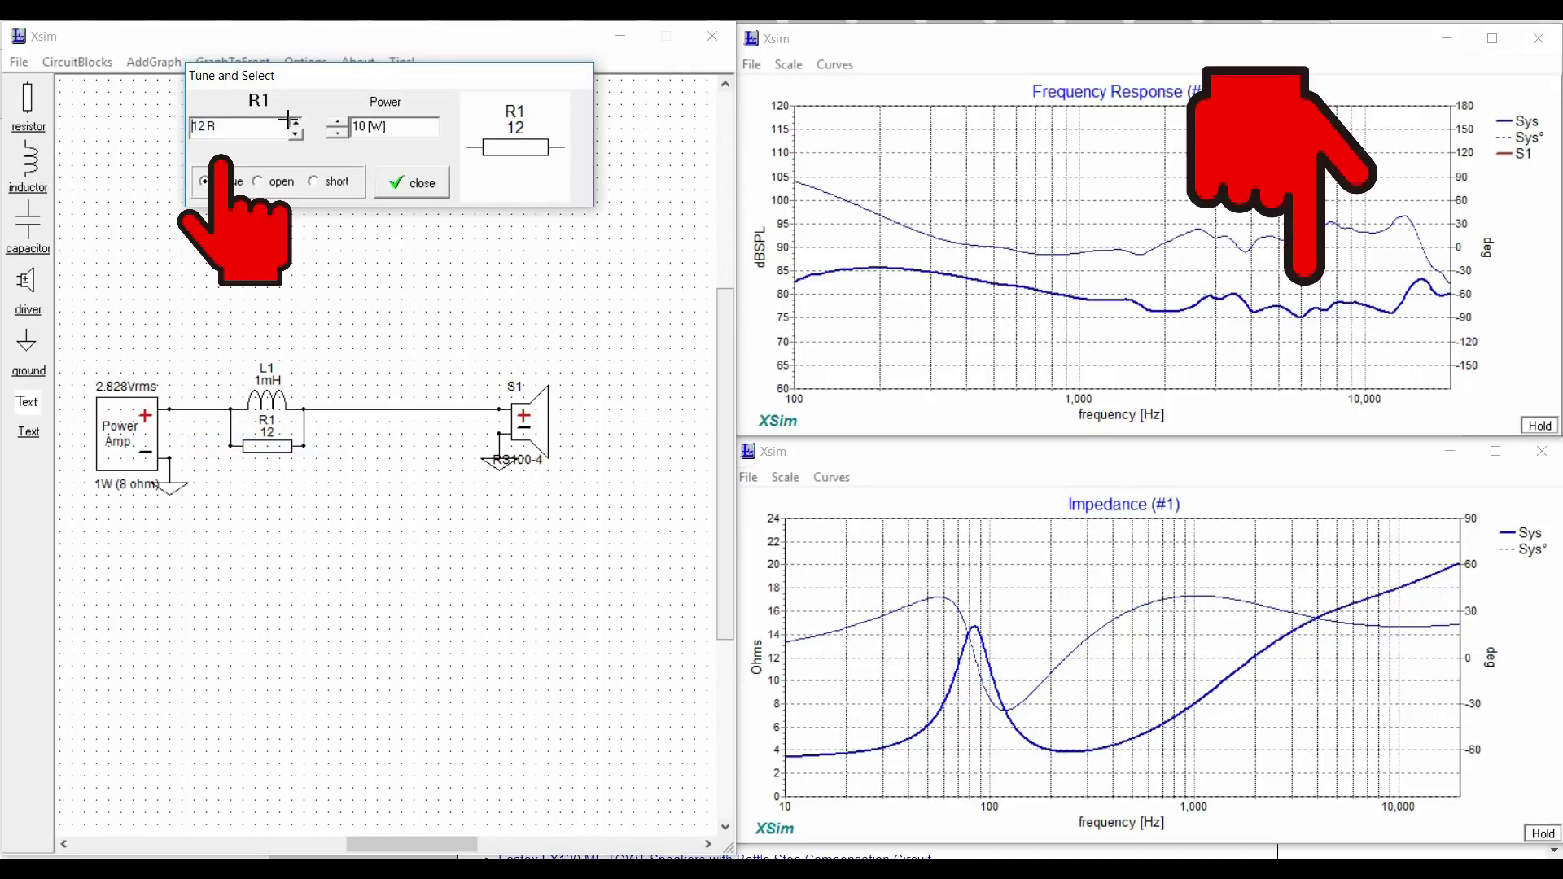
left_click(293, 122)
left_click(293, 122)
left_click(293, 121)
left_click(293, 121)
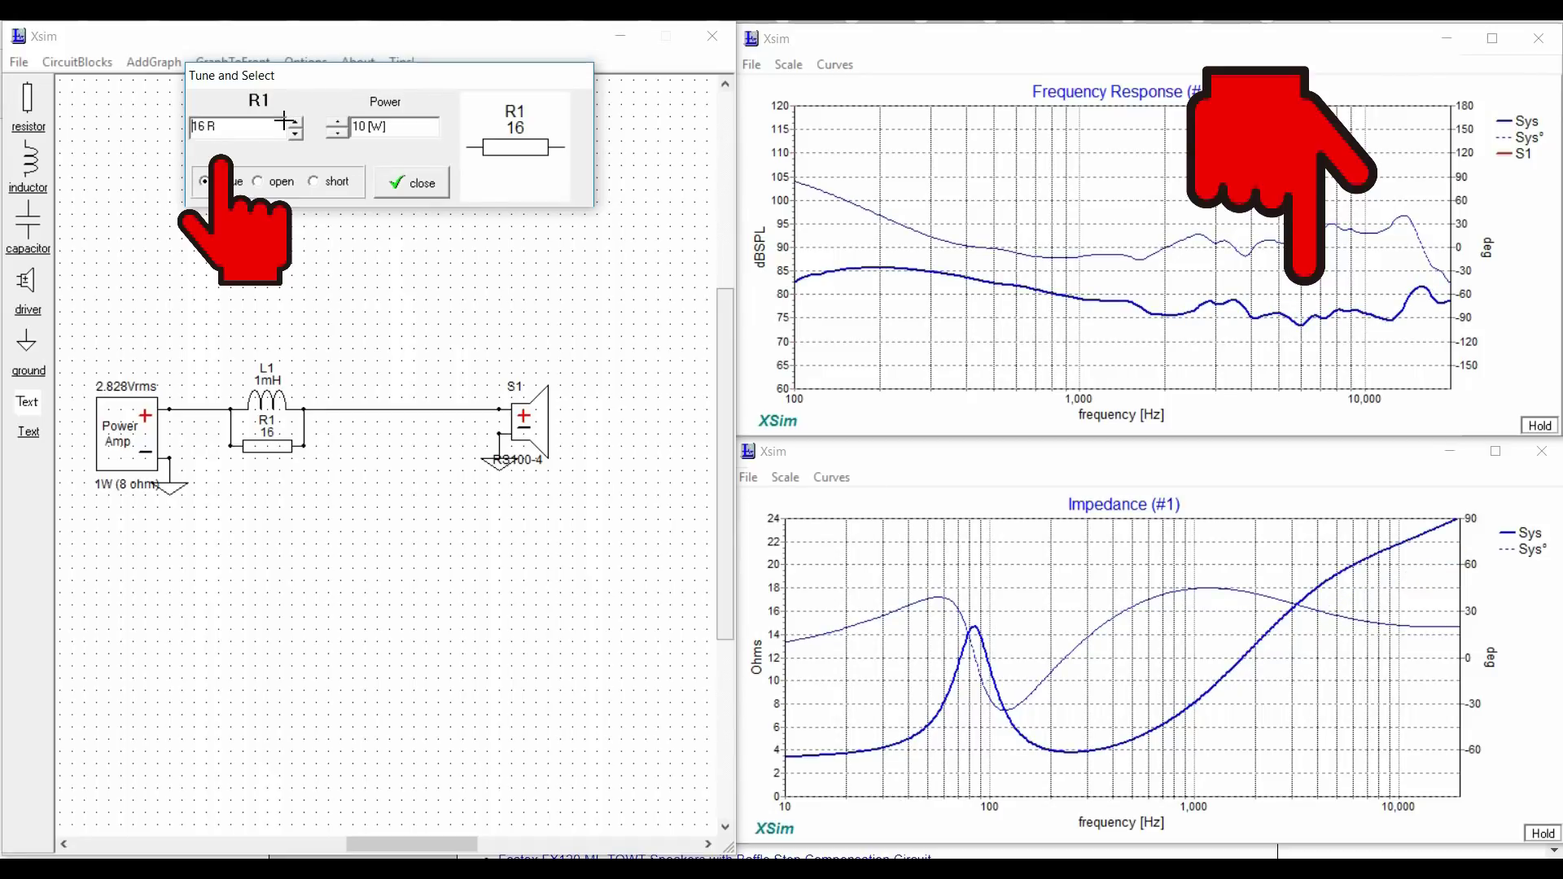
left_click(294, 133)
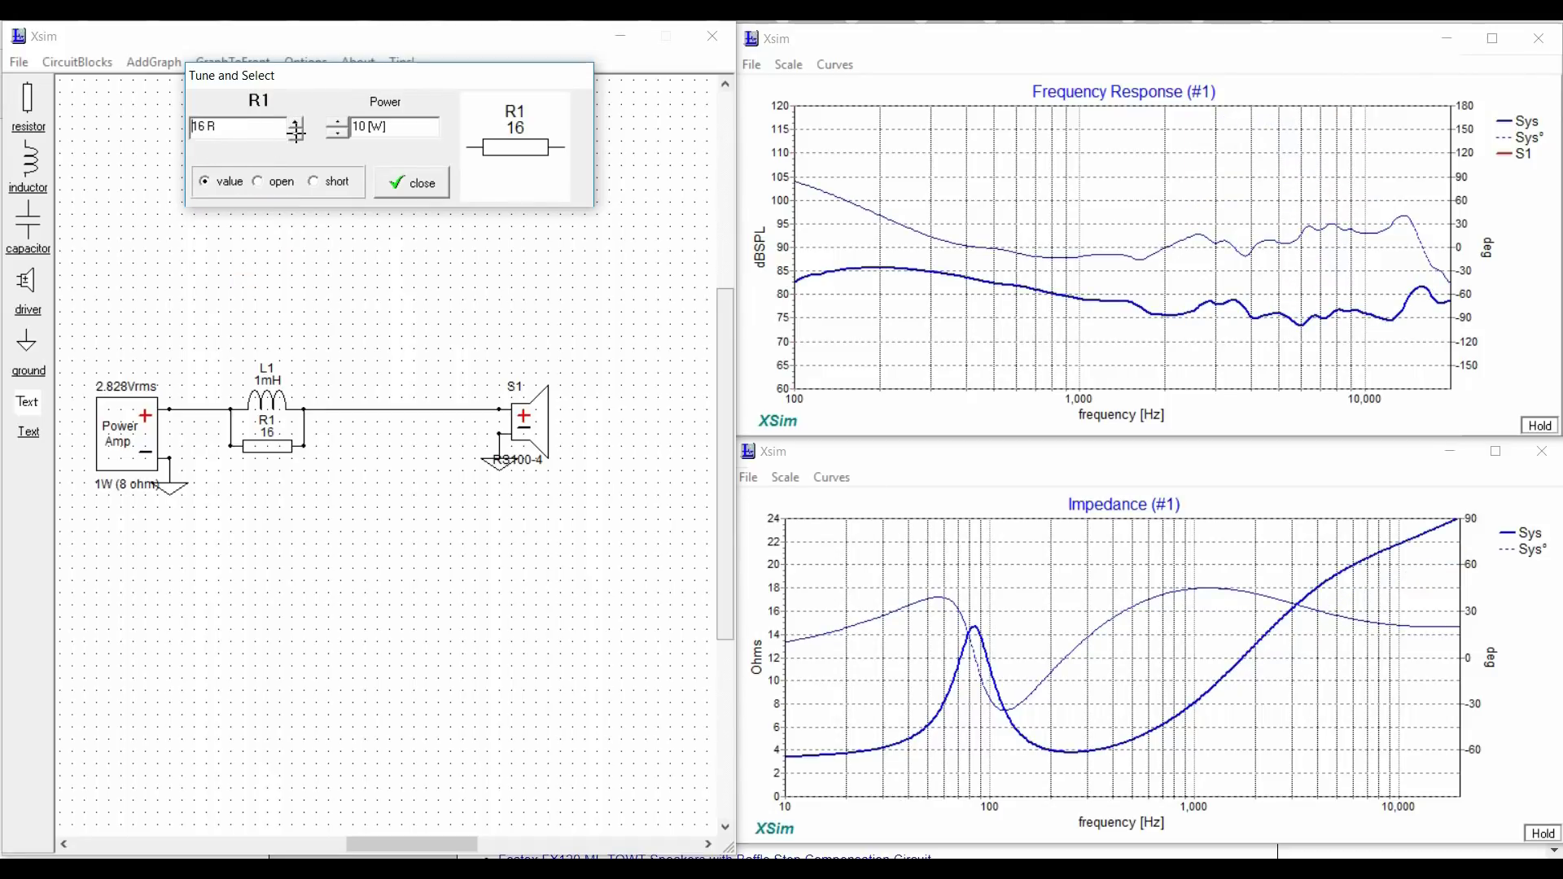
left_click(294, 133)
left_click(294, 134)
left_click(294, 134)
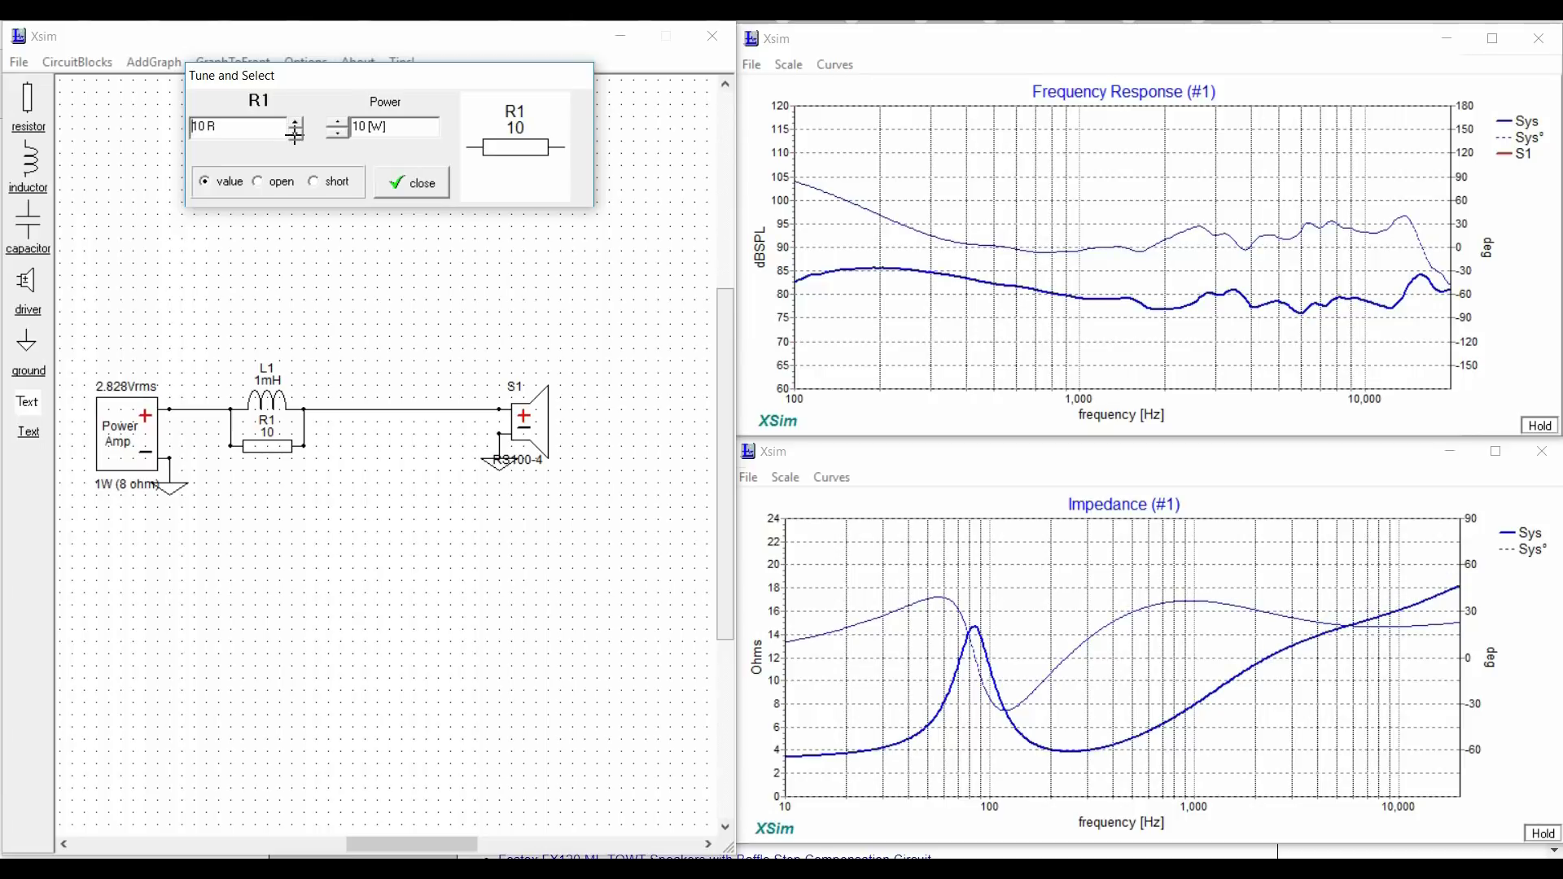
Lower R1 below 10 Ω, trying 6.2–6.8 Ω, and finish tuning near 6.5 Ω
left_click(294, 133)
left_click(294, 133)
left_click(294, 132)
left_click(294, 133)
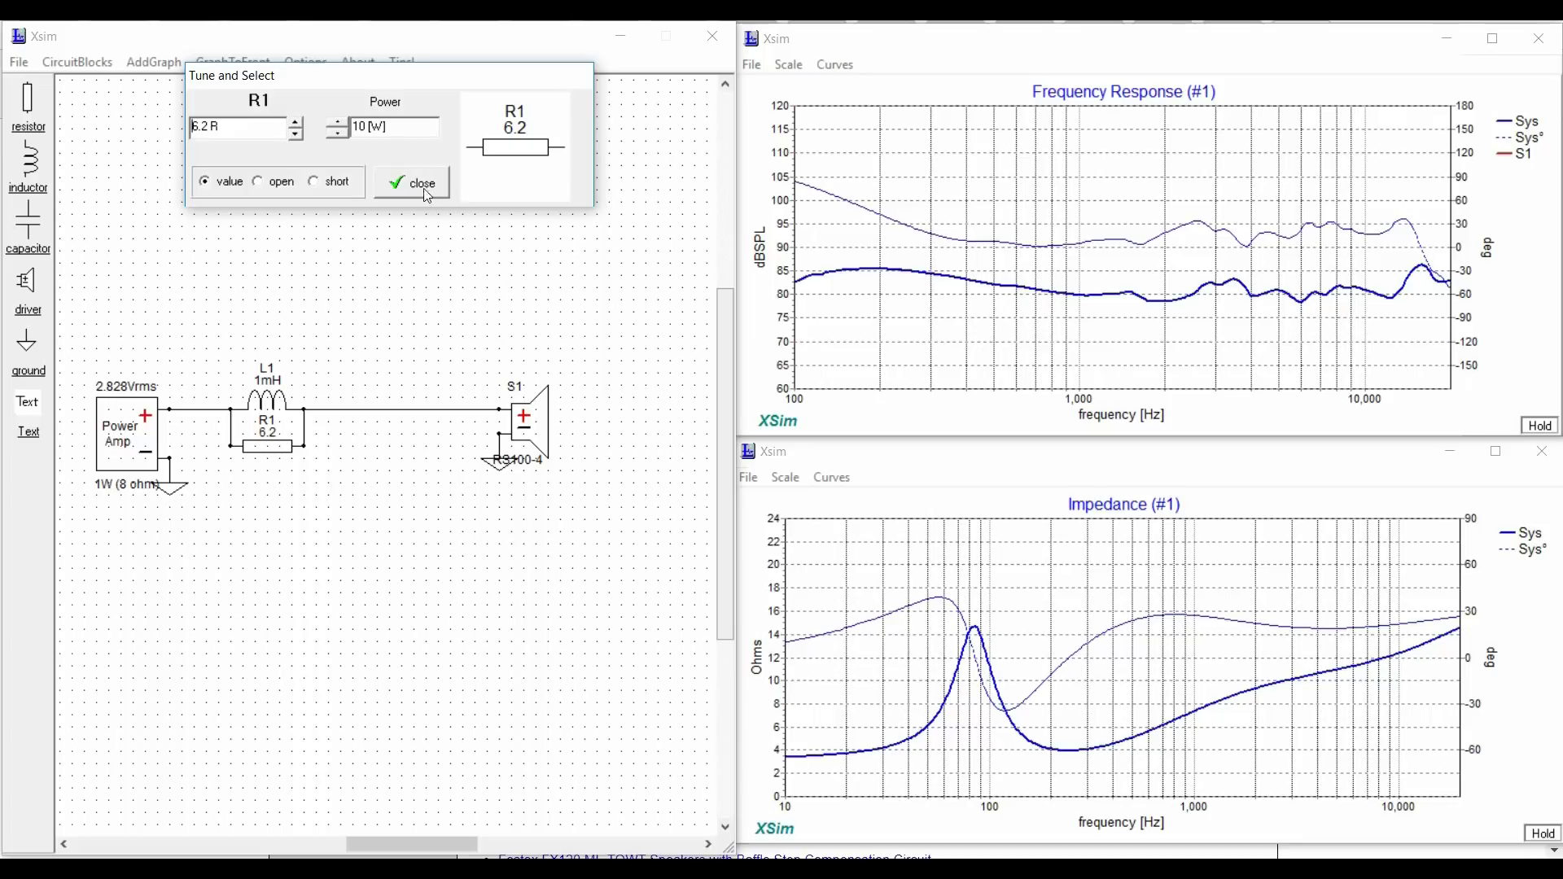
left_click(293, 120)
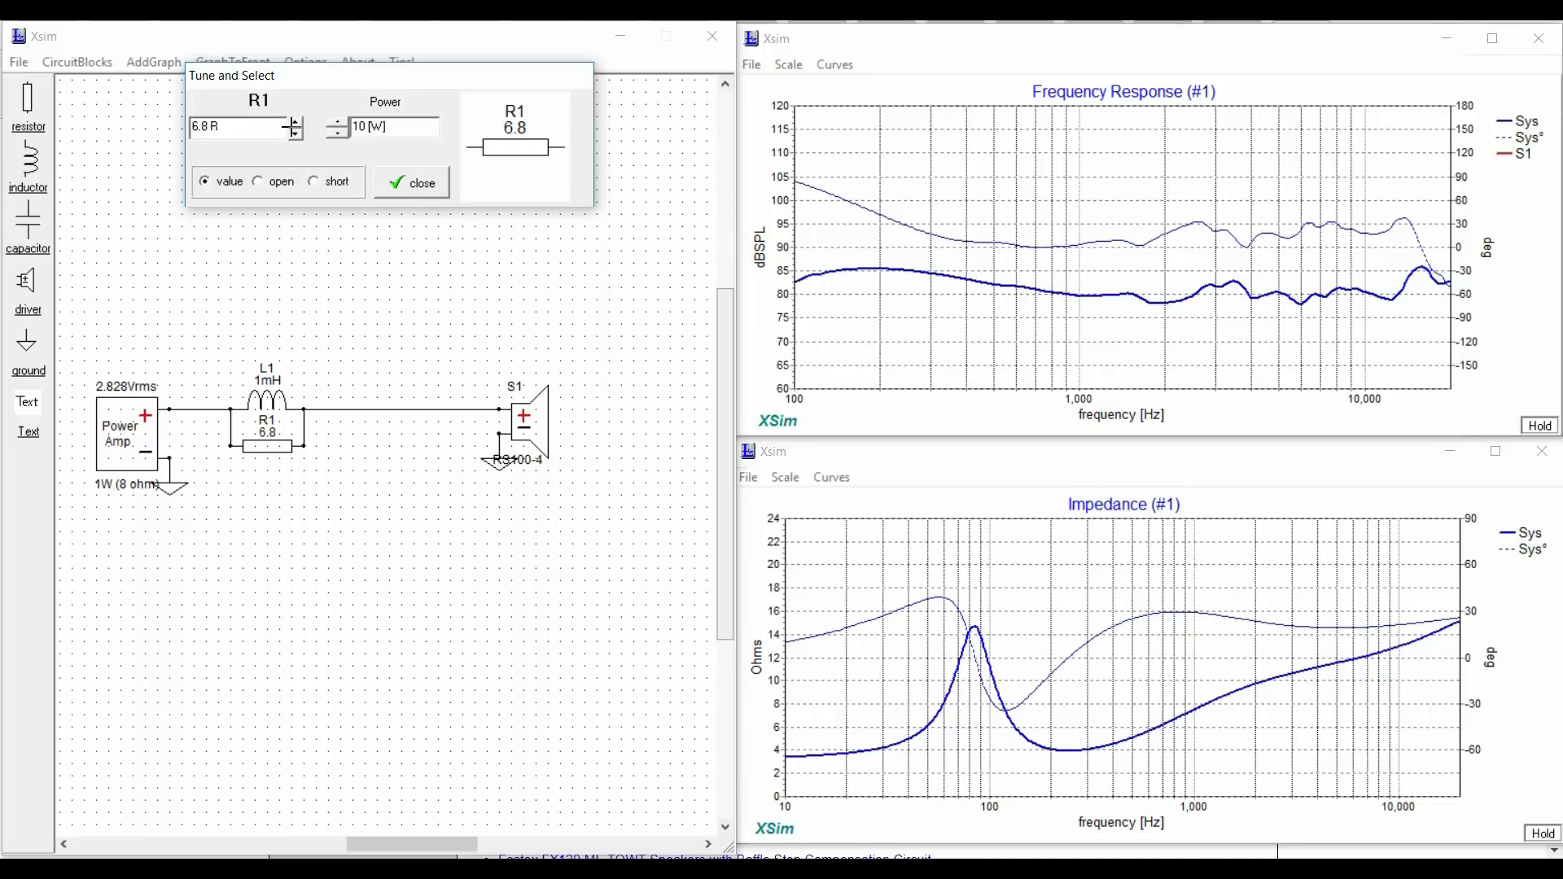
left_click(294, 132)
left_click(292, 119)
left_click(425, 194)
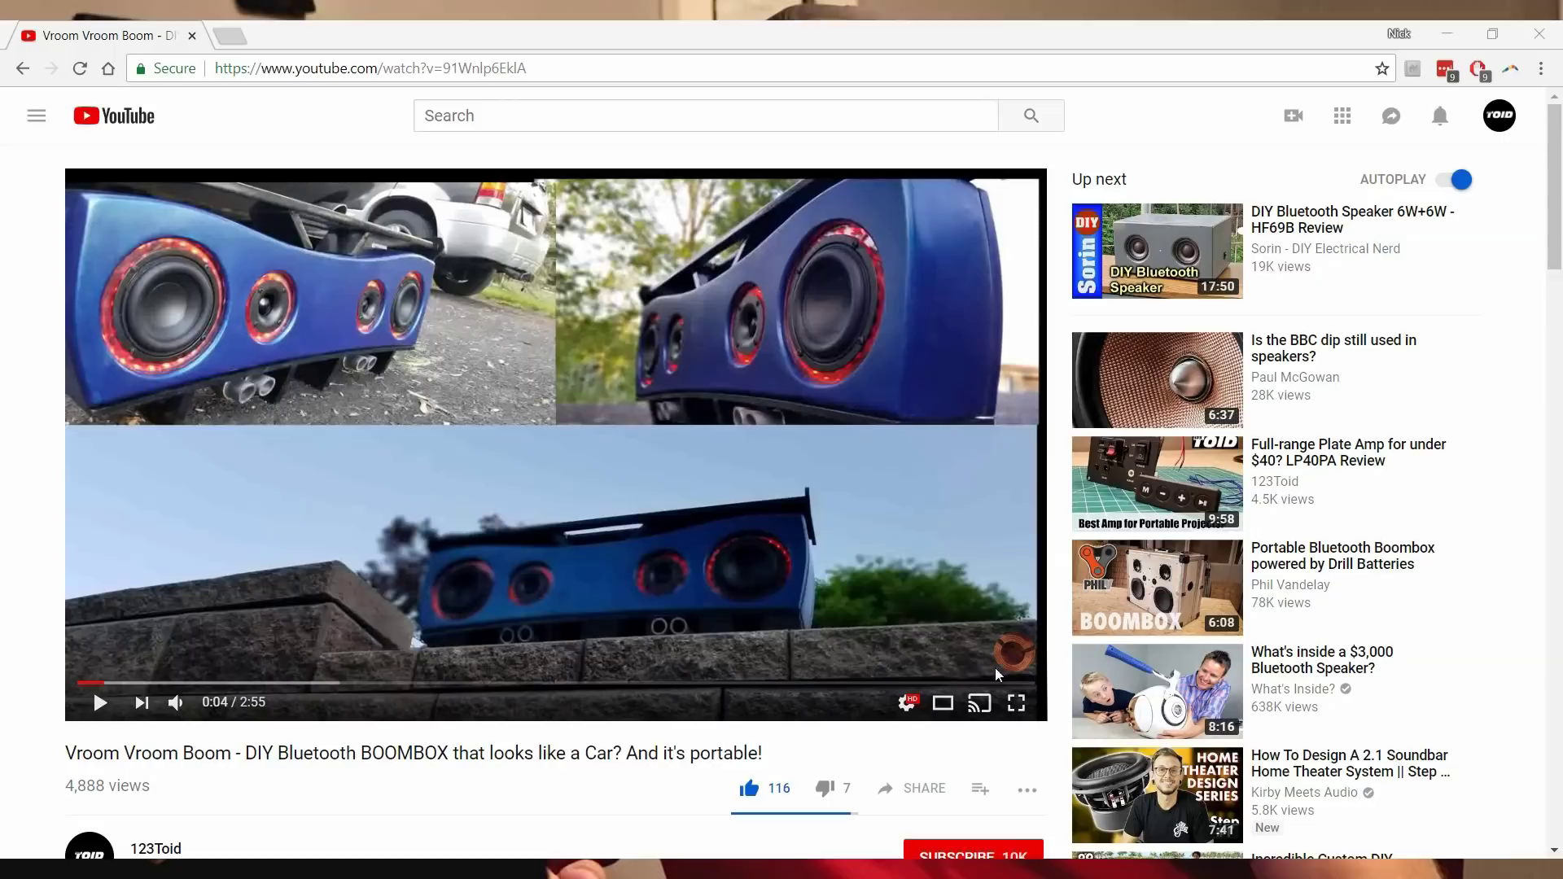
Subscribe to the boombox video's channel and set its bell to all notifications
scroll(882, 684, "down", 1)
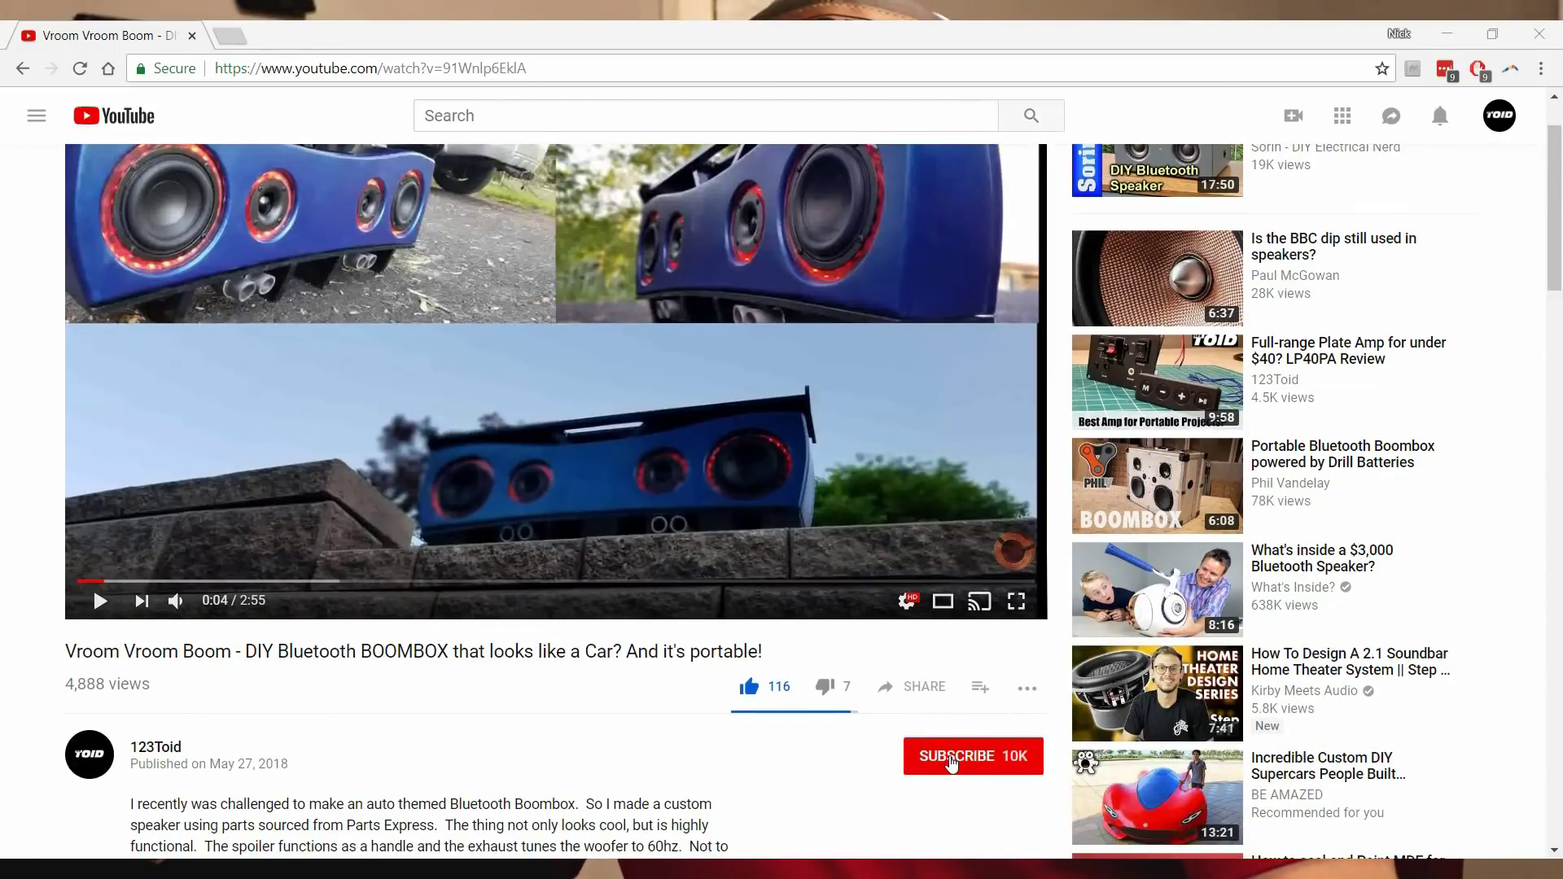
left_click(951, 759)
scroll(953, 760, "down", 1)
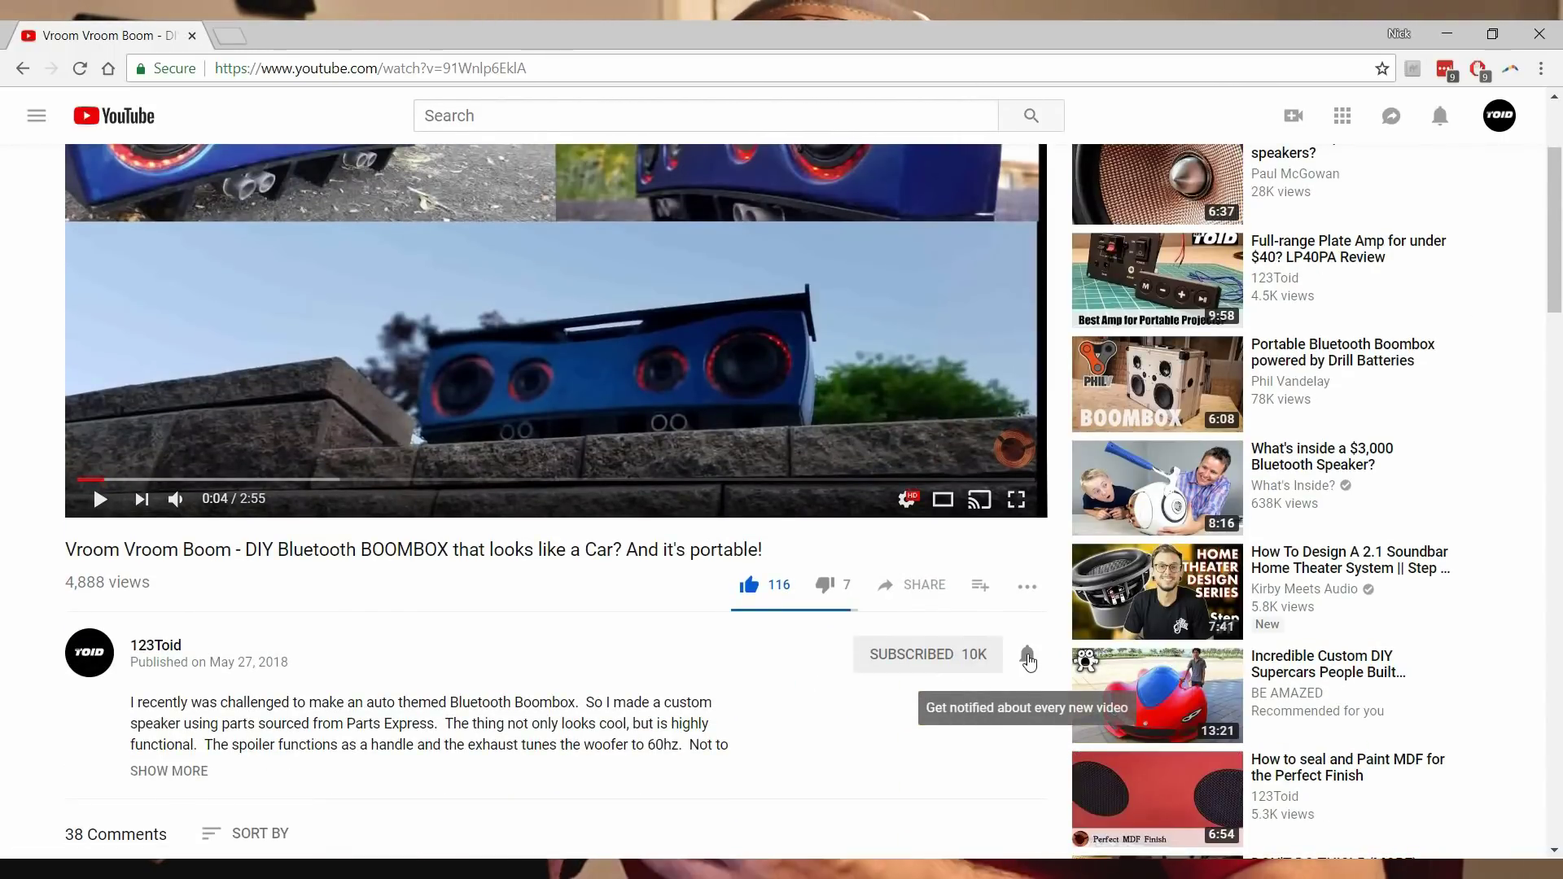
left_click(1027, 658)
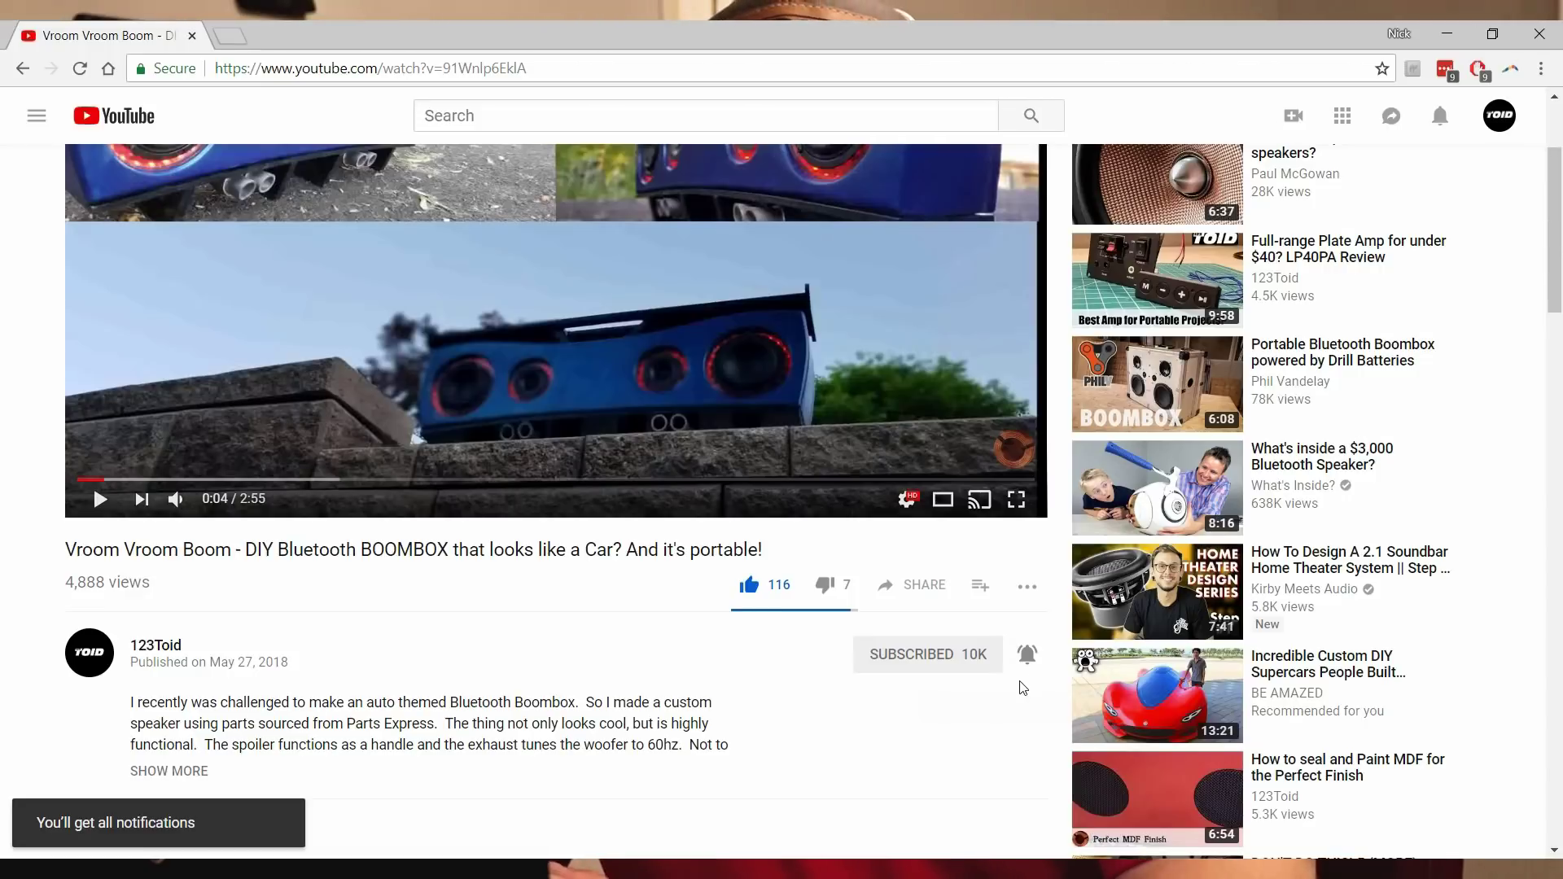